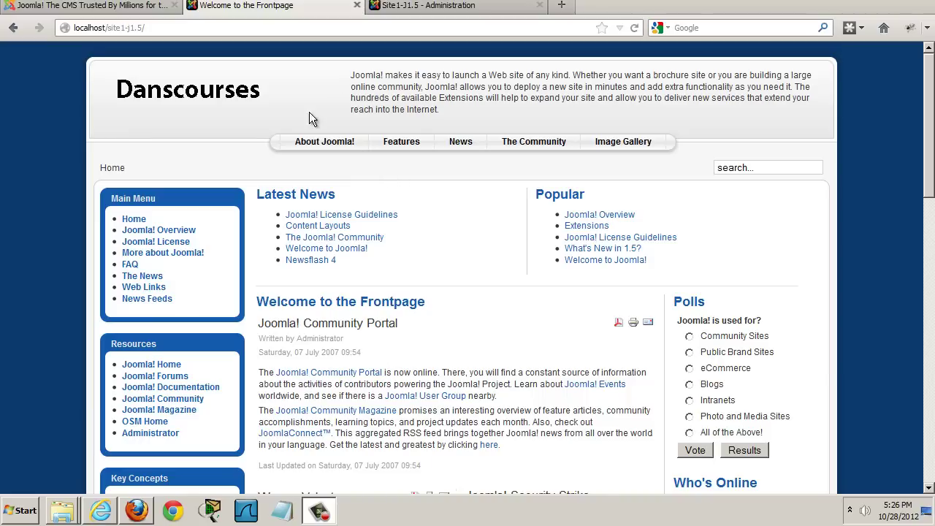
Bring the browser forward, switch between the site tabs, and settle on the joomla.org home page.
click(433, 235)
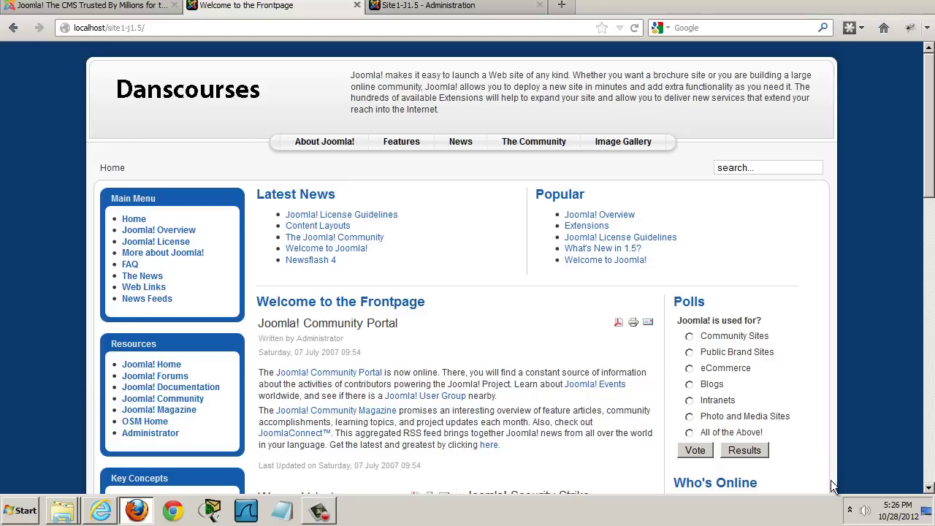
click(849, 511)
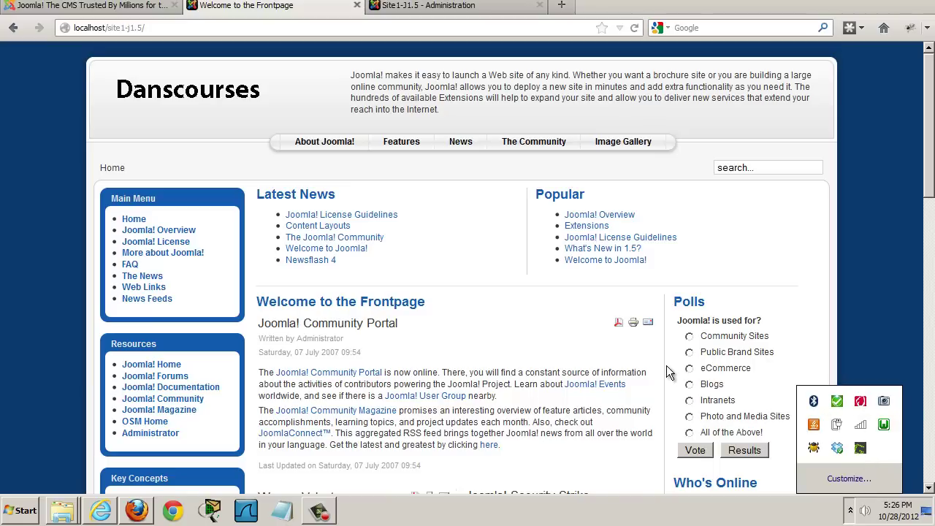
click(336, 116)
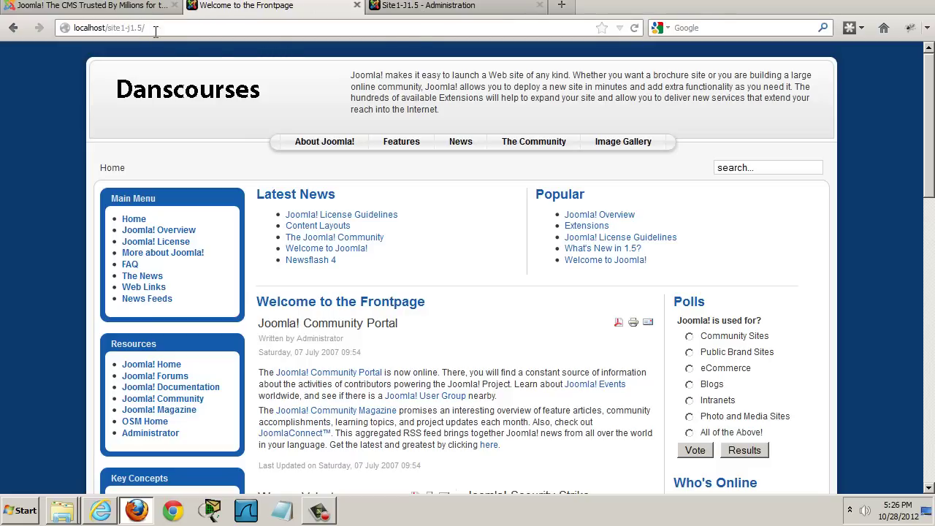
click(406, 6)
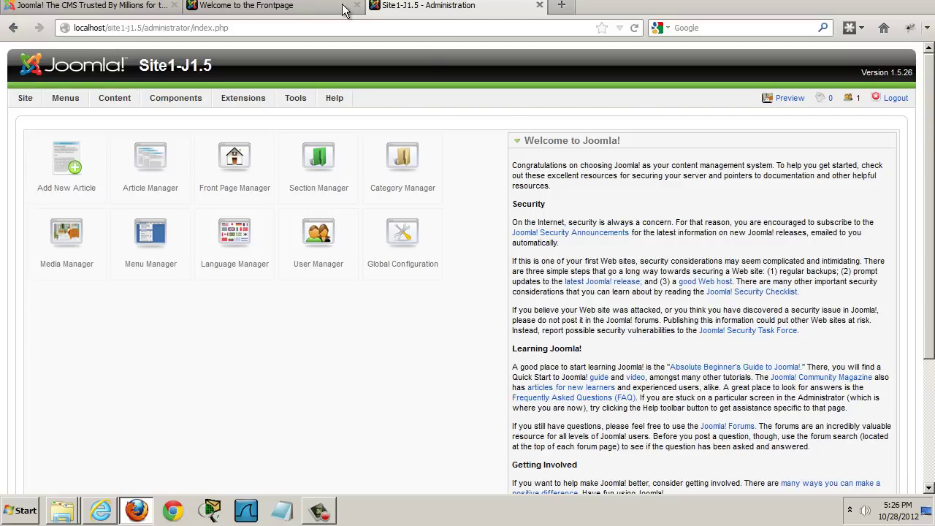
click(281, 5)
click(438, 5)
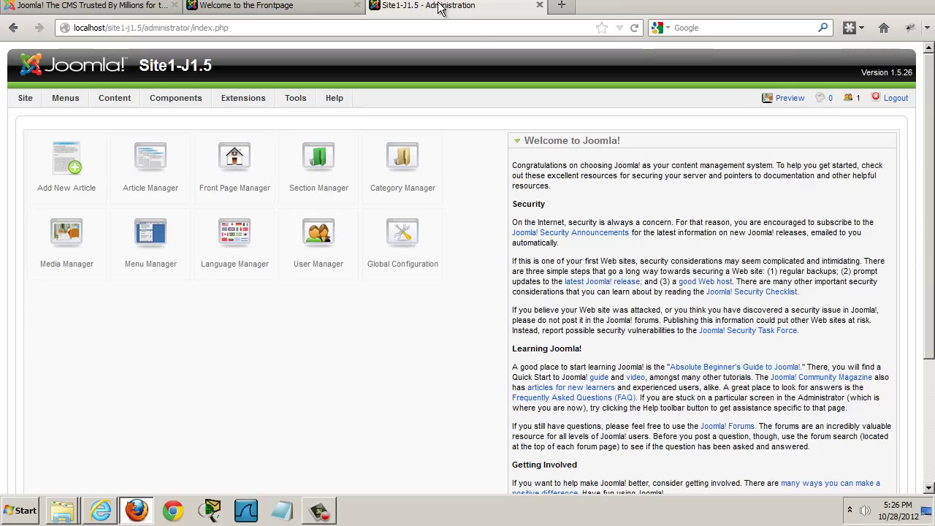
click(288, 8)
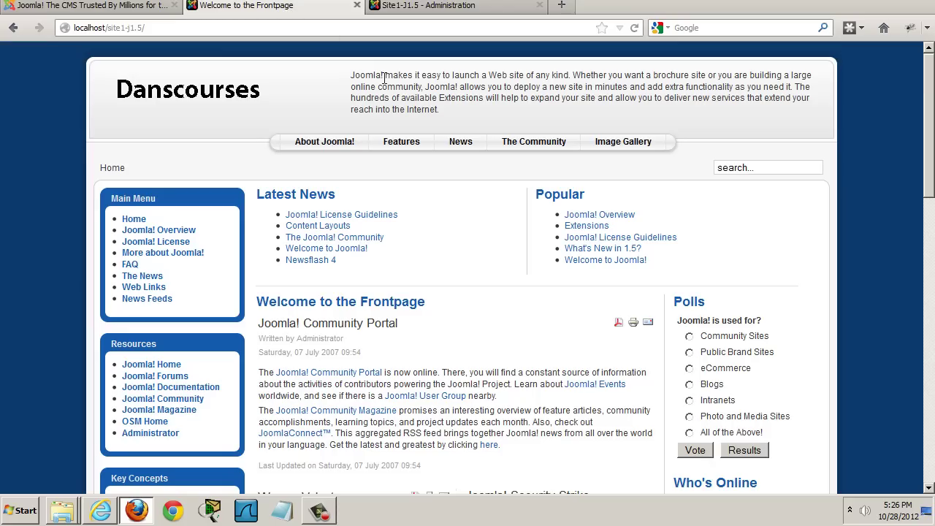
click(88, 6)
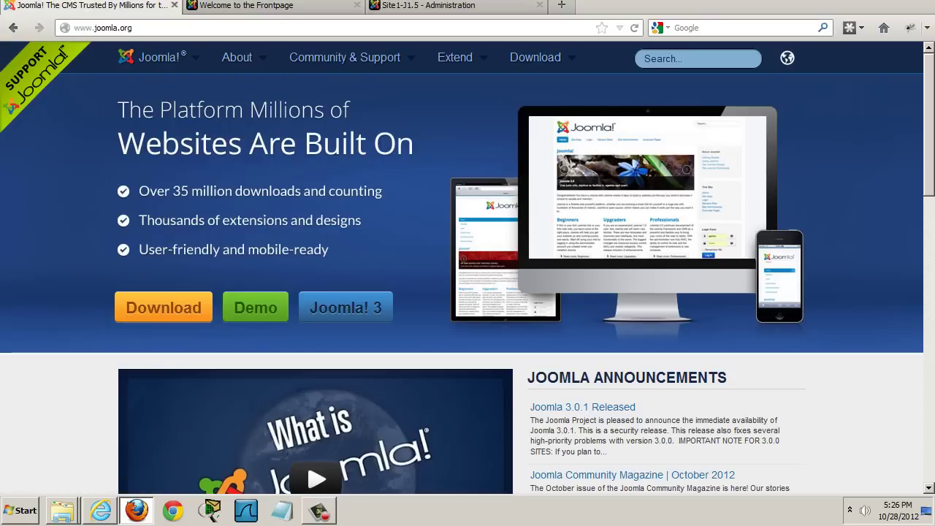
mouse_move(456, 57)
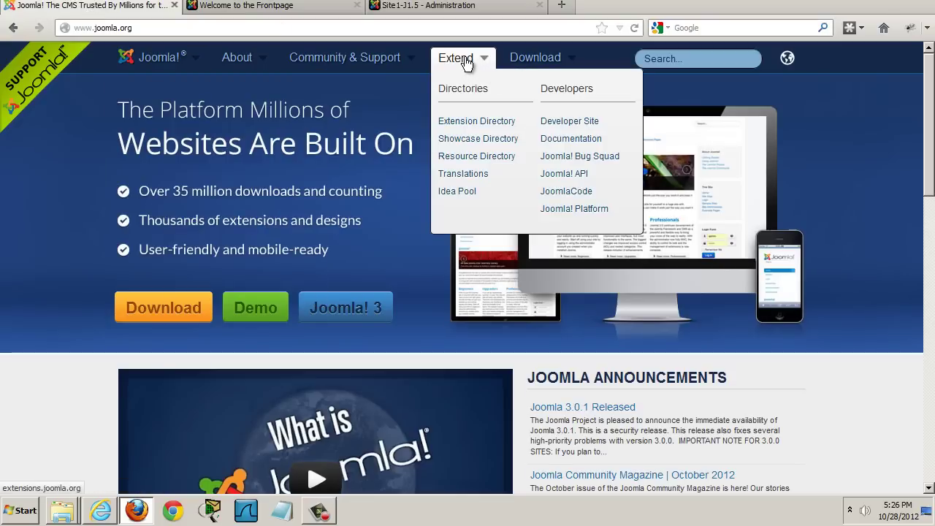
Browse the Extensions Directory to Photos & Images > Galleries and its Popular list.
click(462, 126)
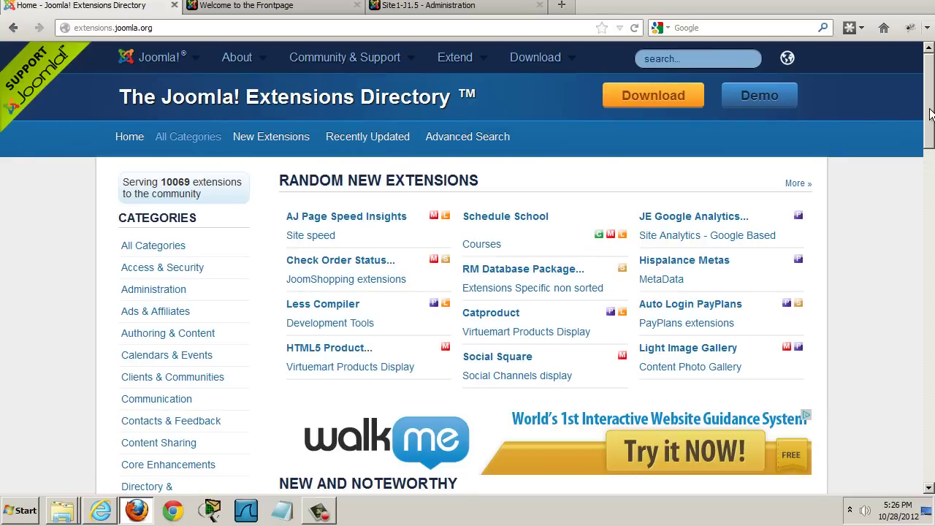
drag(930, 113, 930, 146)
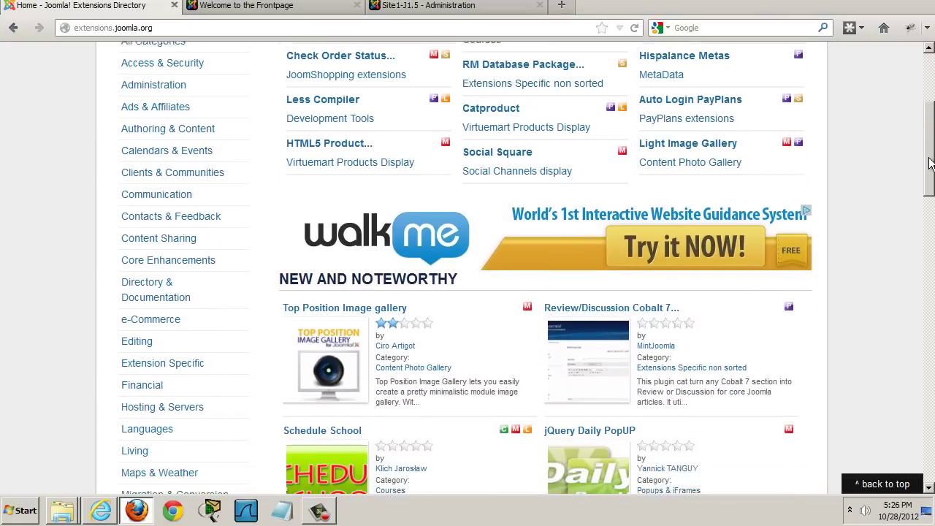
drag(930, 148, 930, 110)
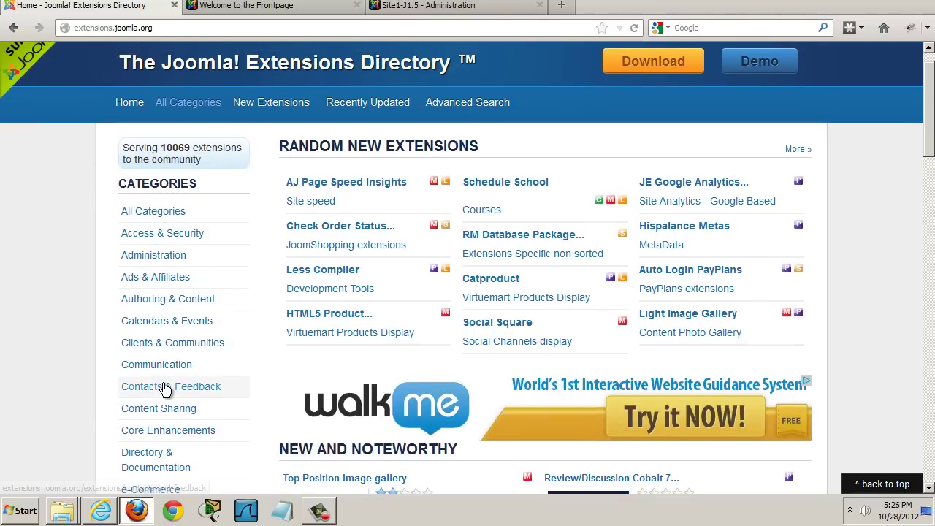
drag(928, 120, 926, 241)
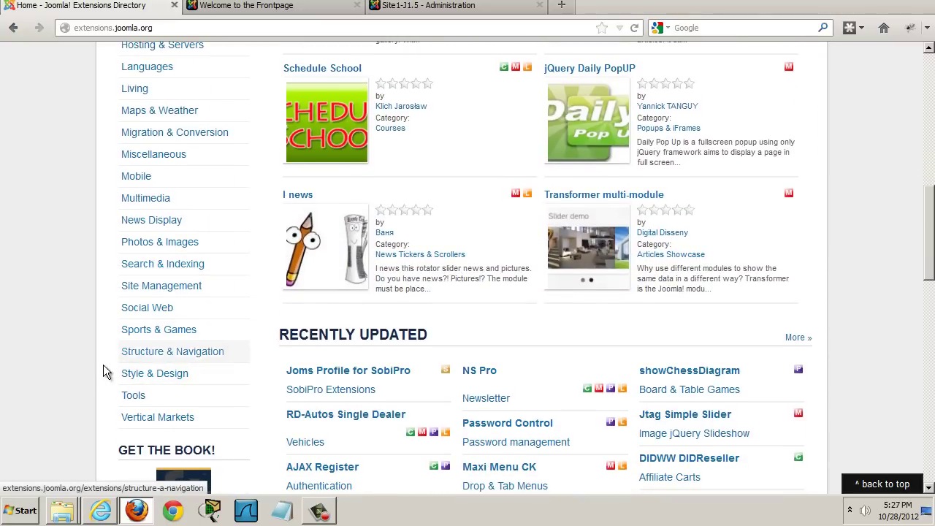
click(154, 249)
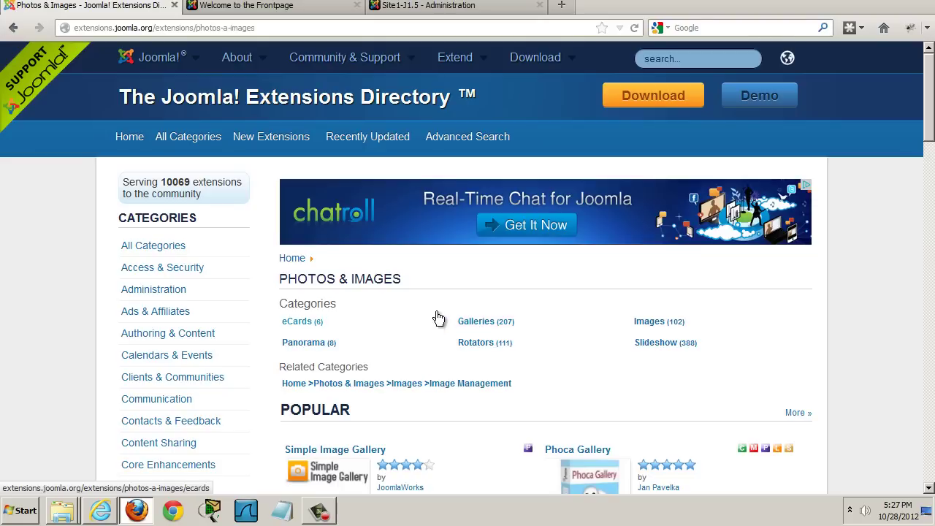
click(478, 322)
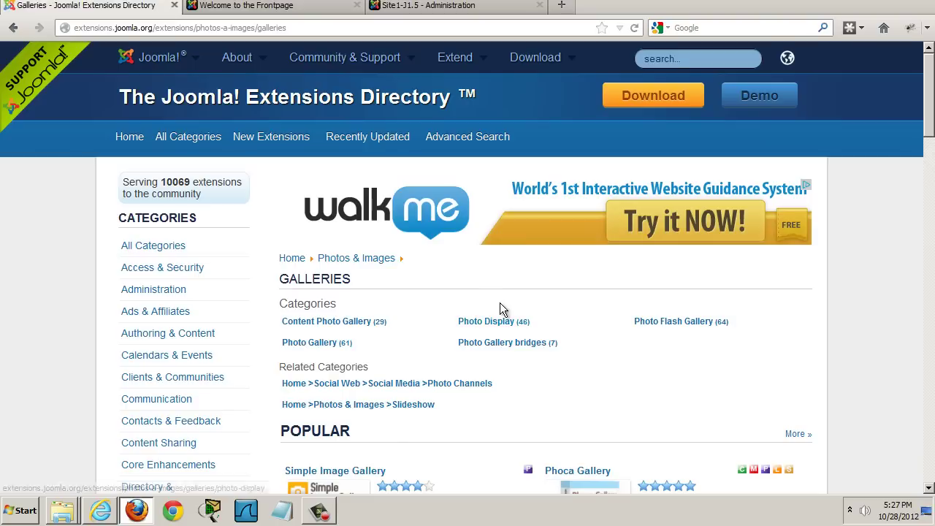
drag(930, 113, 931, 190)
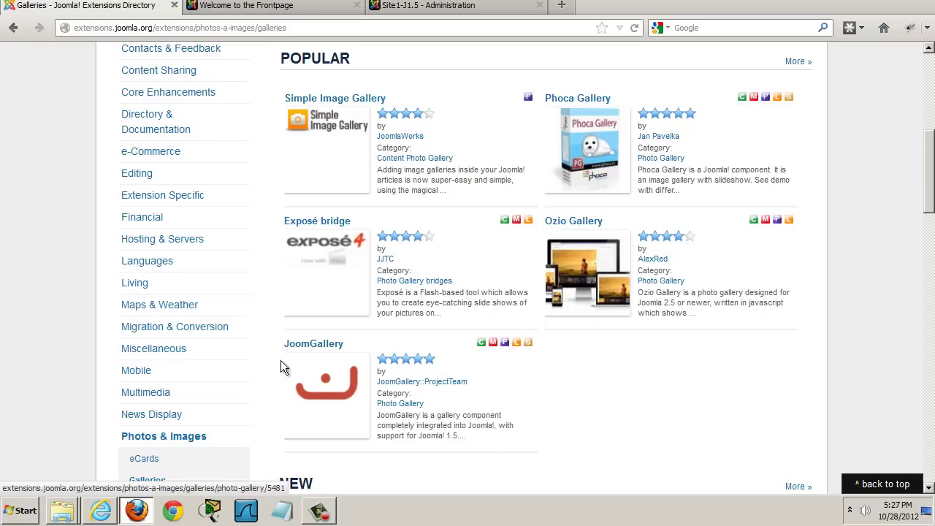
Open the JoomGallery listing and read its version, Joomla 1.5 compatibility and features.
click(311, 351)
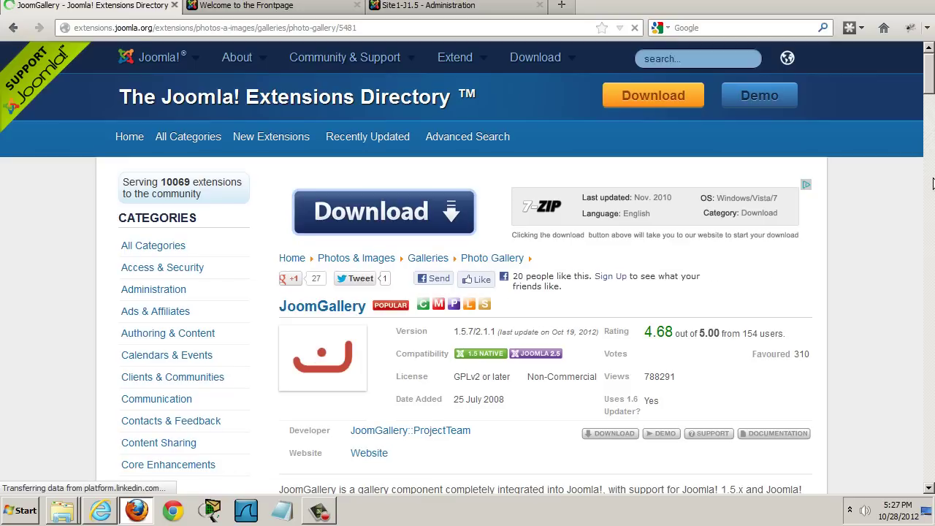
drag(929, 73, 930, 91)
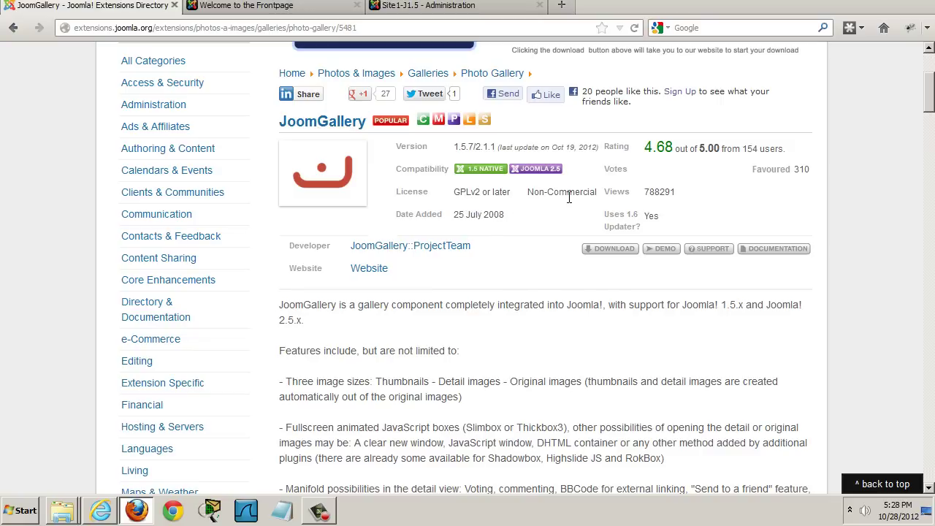
mouse_move(928, 110)
mouse_down()
mouse_move(929, 159)
mouse_move(928, 109)
mouse_up()
Download the JoomGallery 1.5.7.5 component zip from the JoomGallery site's Component category.
click(626, 252)
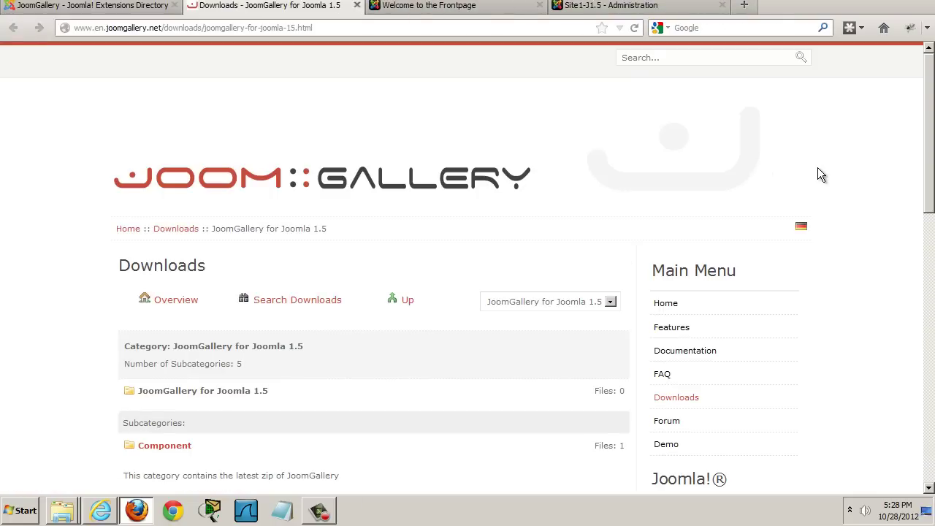
drag(926, 108, 929, 196)
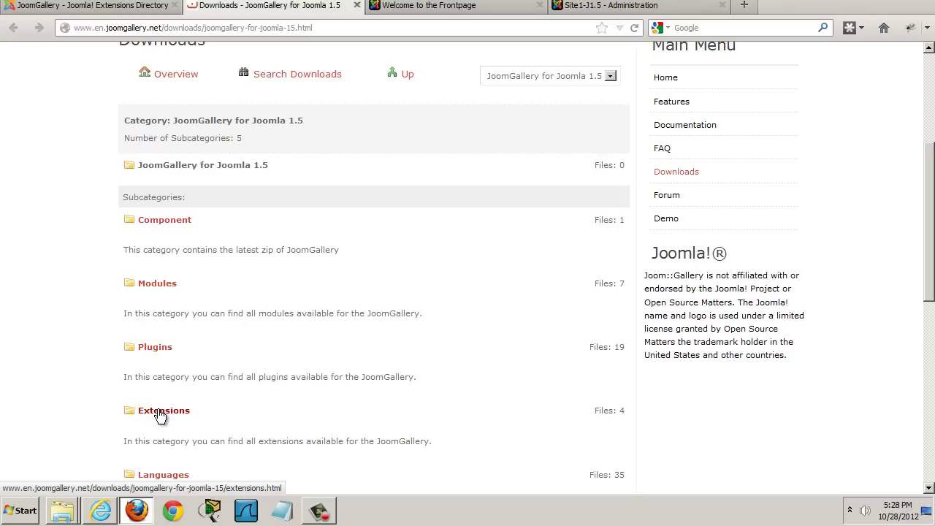
click(165, 227)
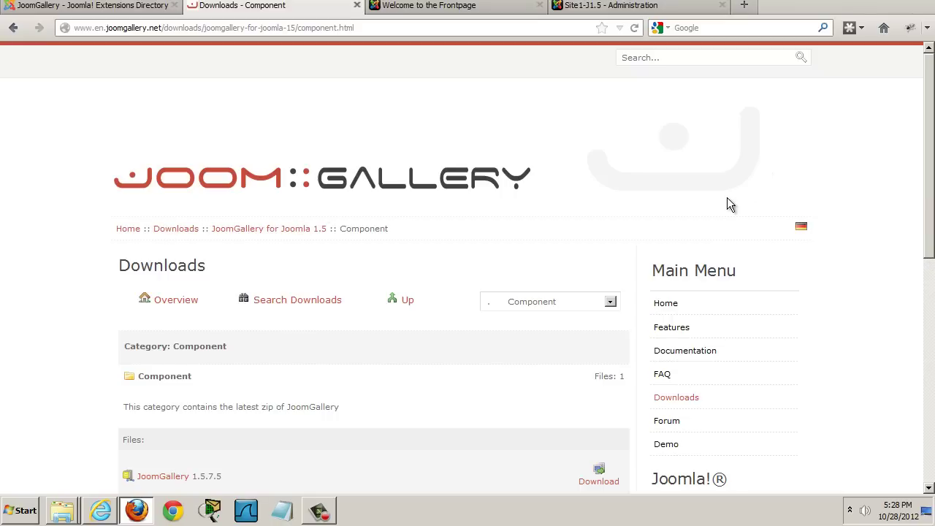
drag(930, 84, 931, 244)
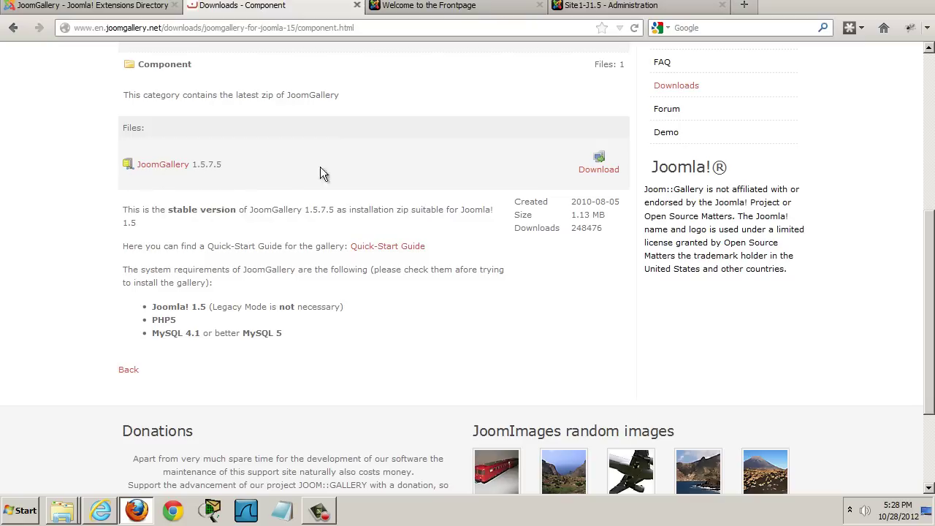
click(598, 173)
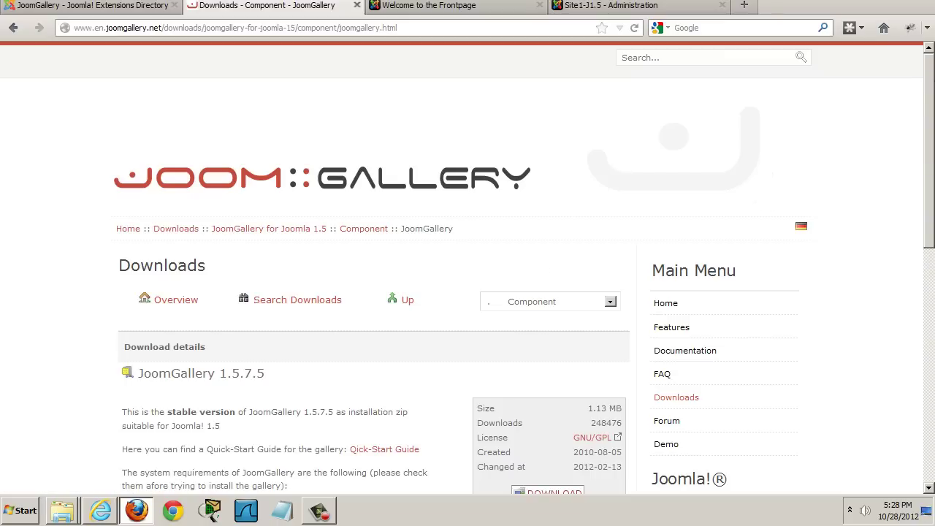
scroll(535, 281, down, 5)
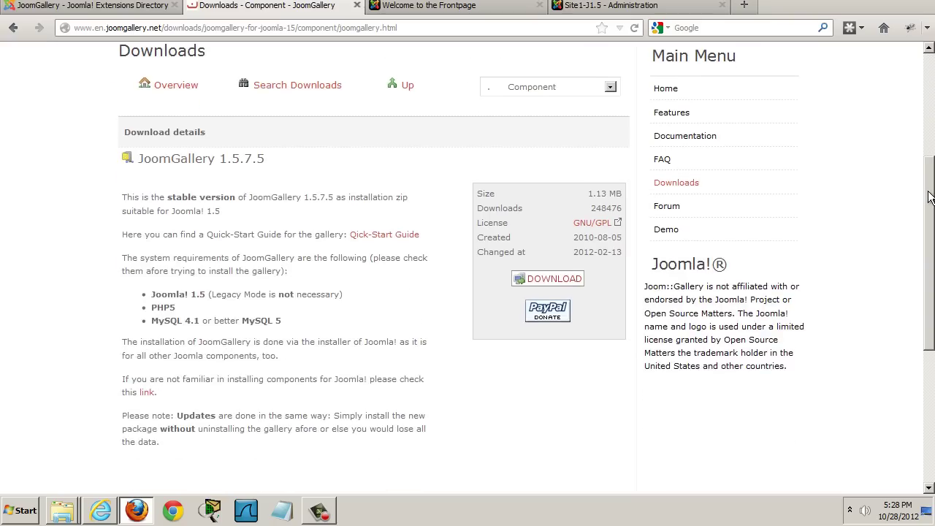
click(544, 281)
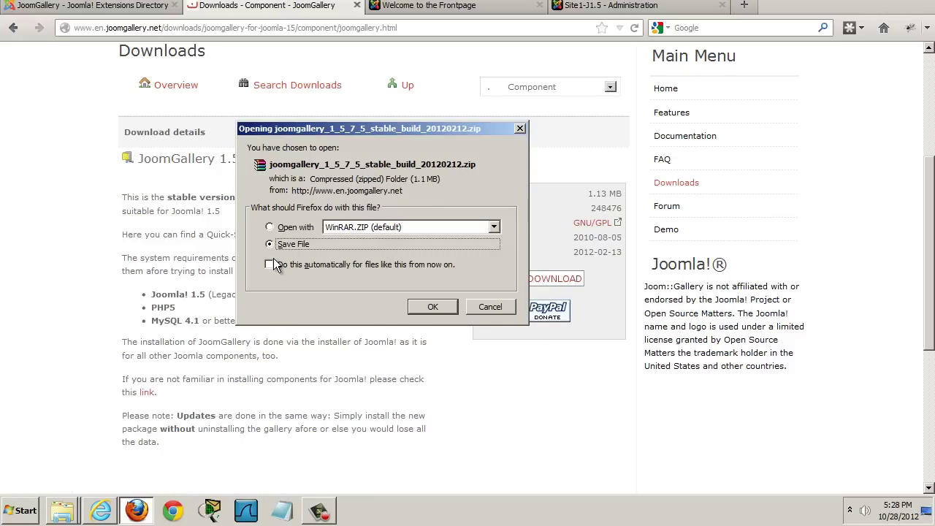
Confirm the image gallery folder already holds the JoomGallery 1.5.7.5, mod_joomcat and mod_joomimg zips.
click(64, 514)
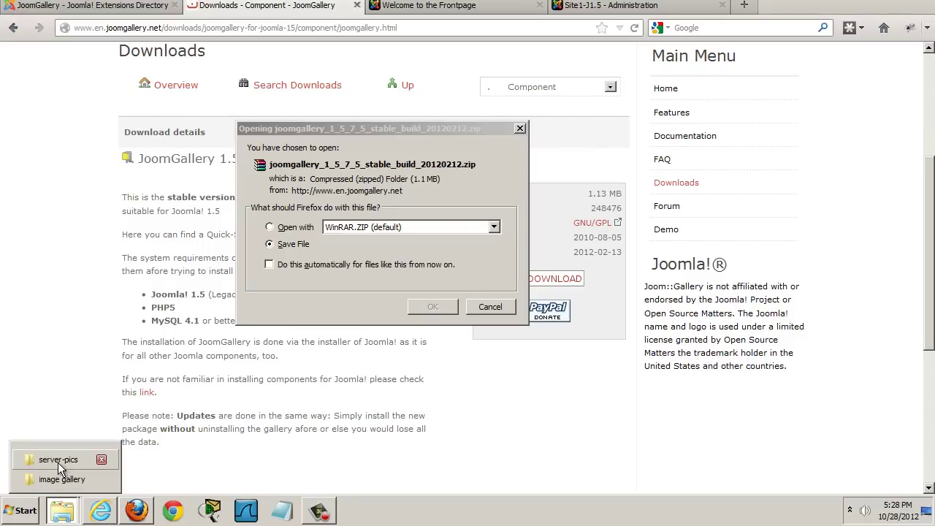
click(58, 479)
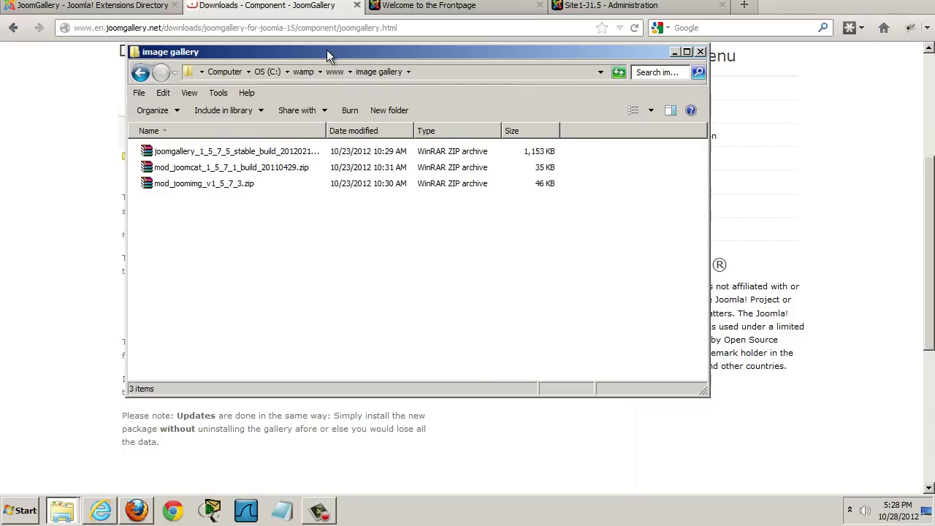
click(334, 72)
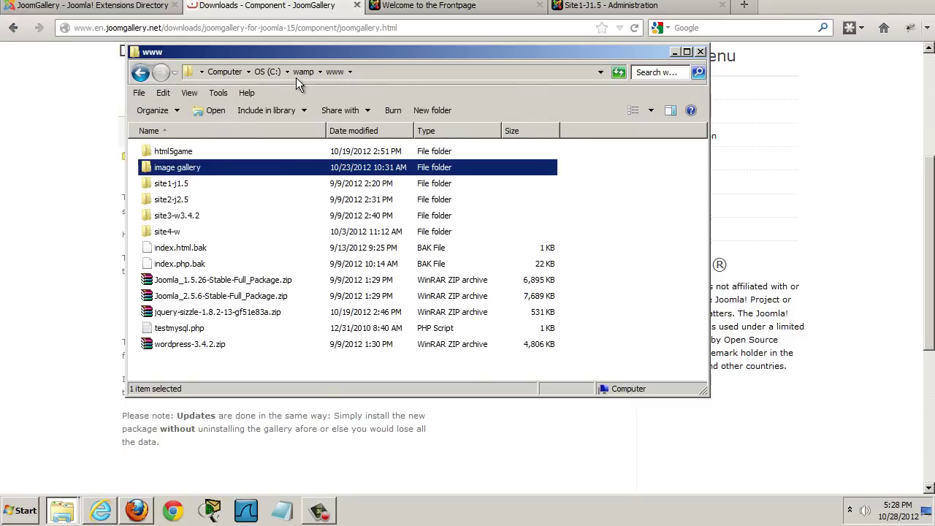
double_click(176, 170)
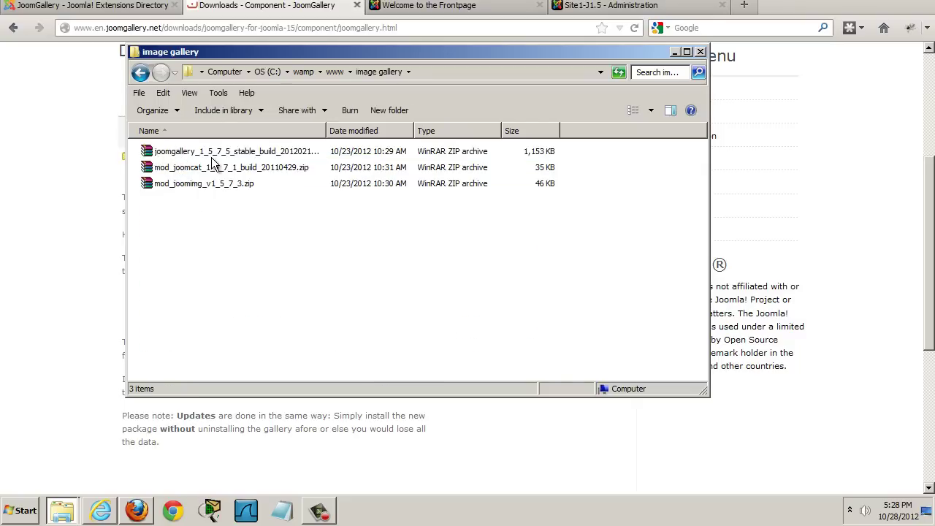
mouse_move(326, 130)
drag(326, 130, 377, 129)
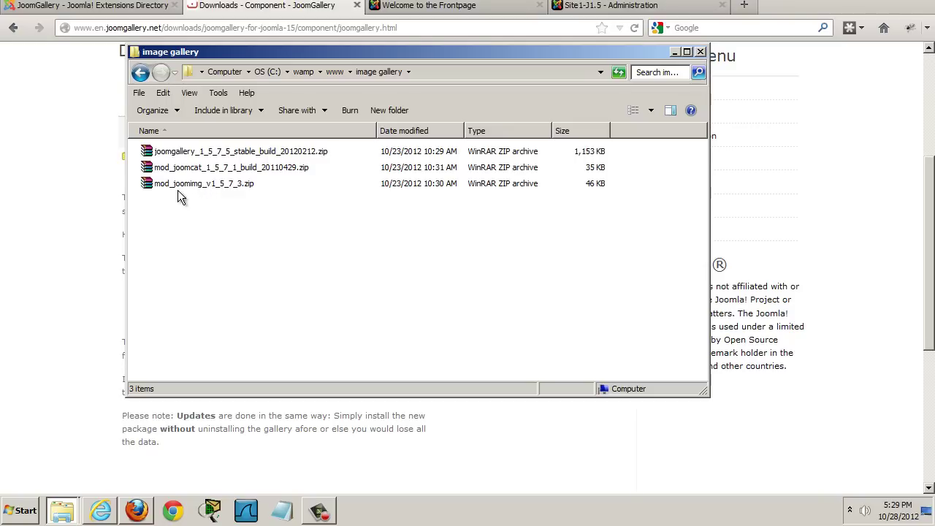
key(alt+Tab)
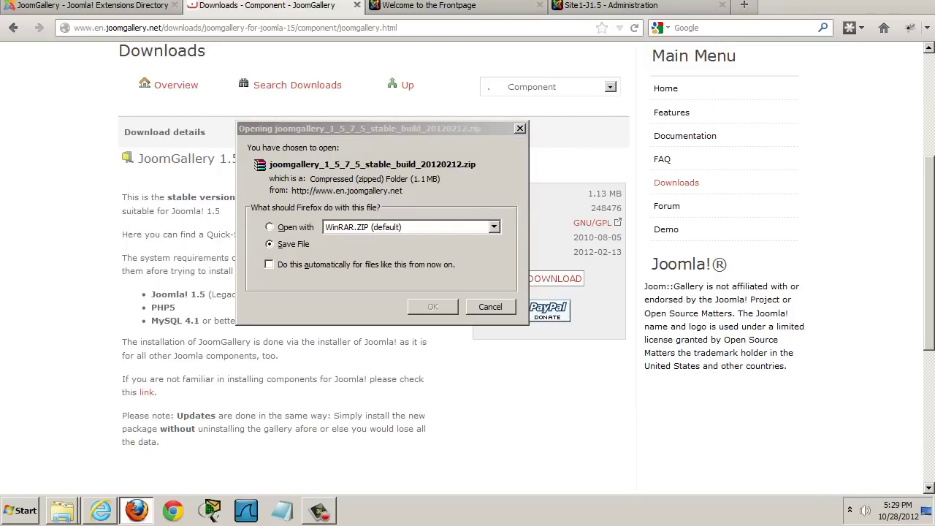
Cancel the duplicate download and browse the gallery modules in the Modules category.
click(491, 306)
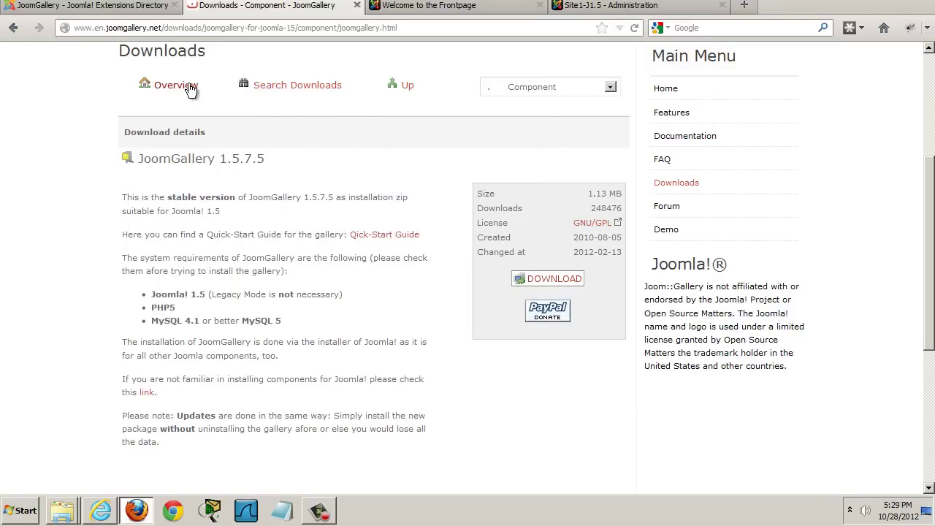
click(13, 28)
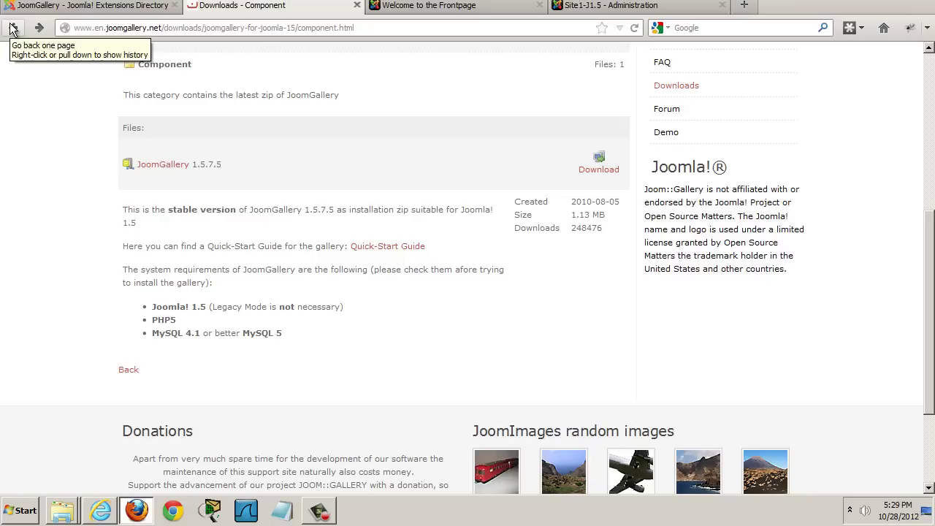
click(12, 31)
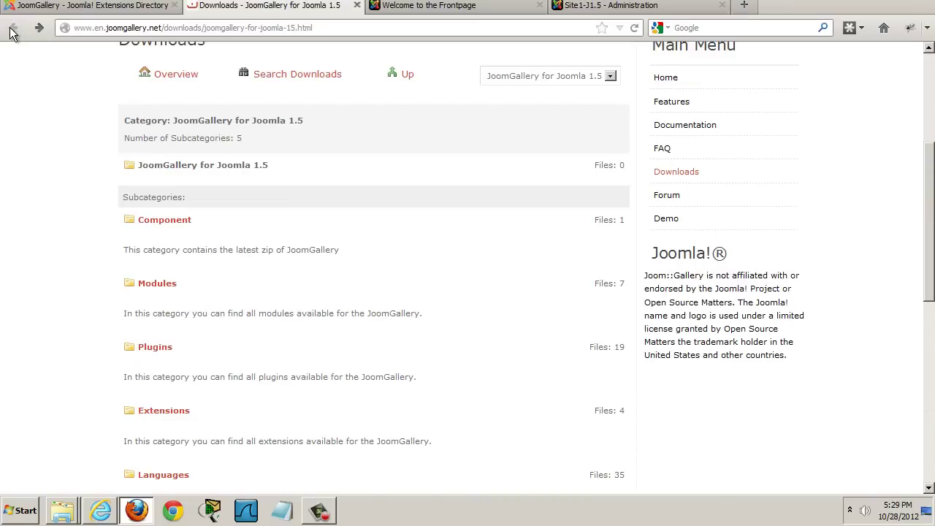
click(158, 285)
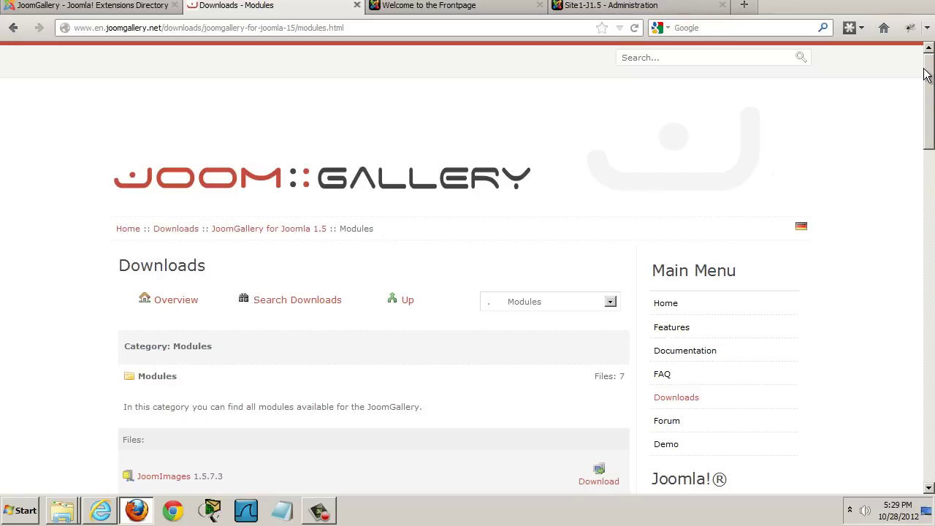
drag(930, 78, 930, 117)
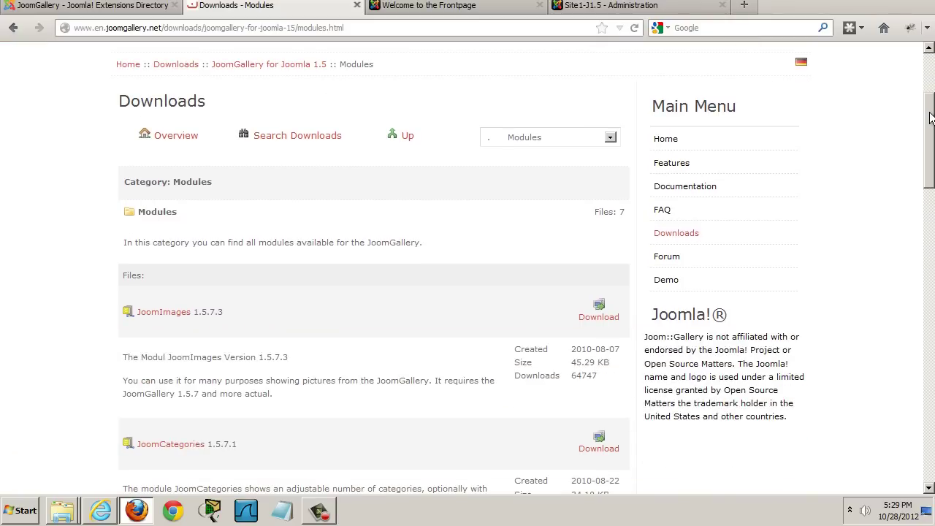
drag(929, 117, 929, 192)
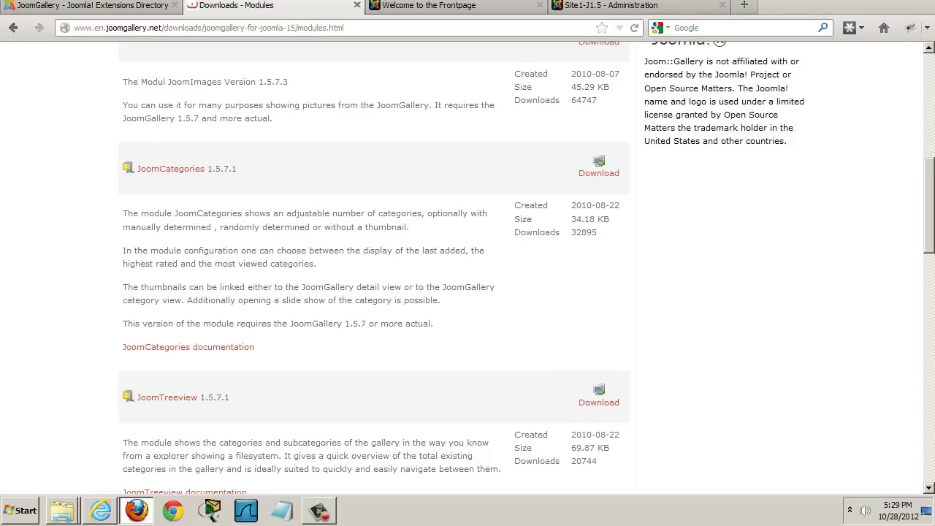
drag(932, 173, 932, 219)
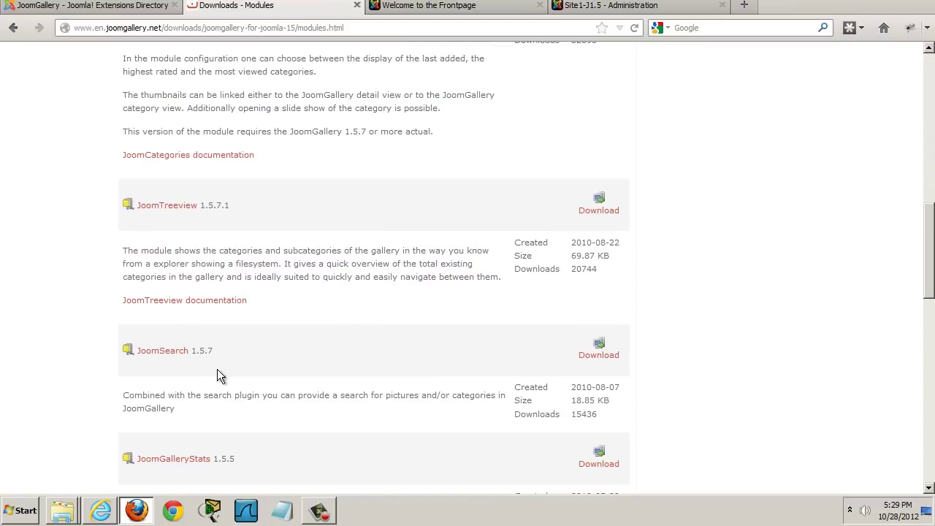
mouse_move(926, 242)
mouse_down()
mouse_move(931, 394)
mouse_move(931, 317)
mouse_up()
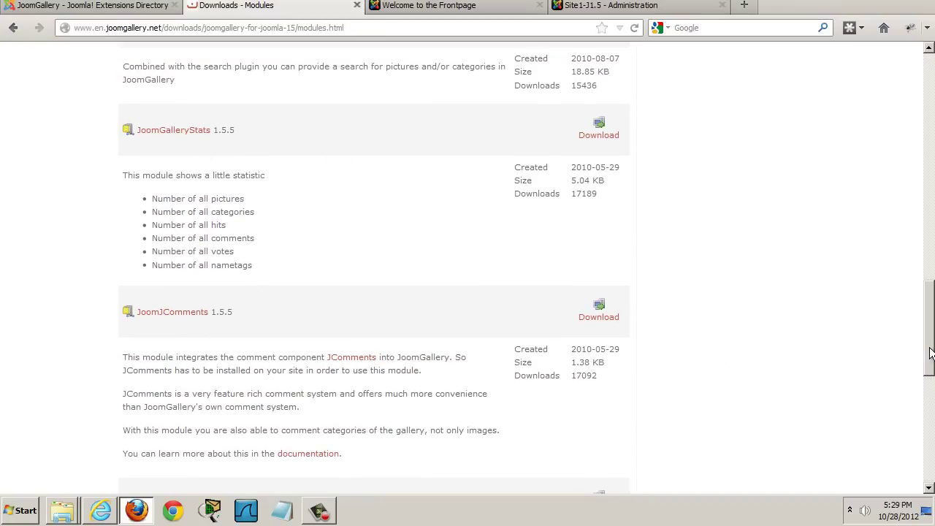
drag(930, 353, 926, 174)
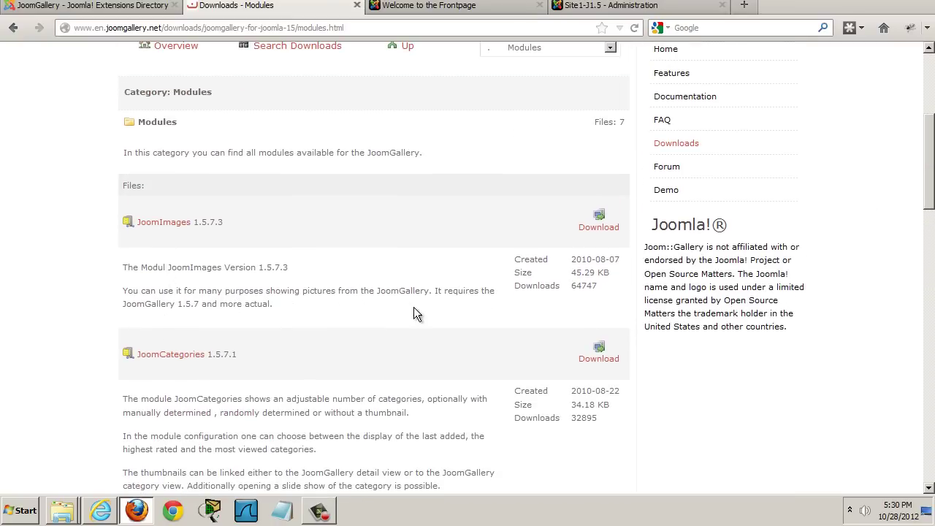
Open the JoomImages 1.5.7.3 download, dismiss its prompt, and go to the admin control panel.
click(168, 229)
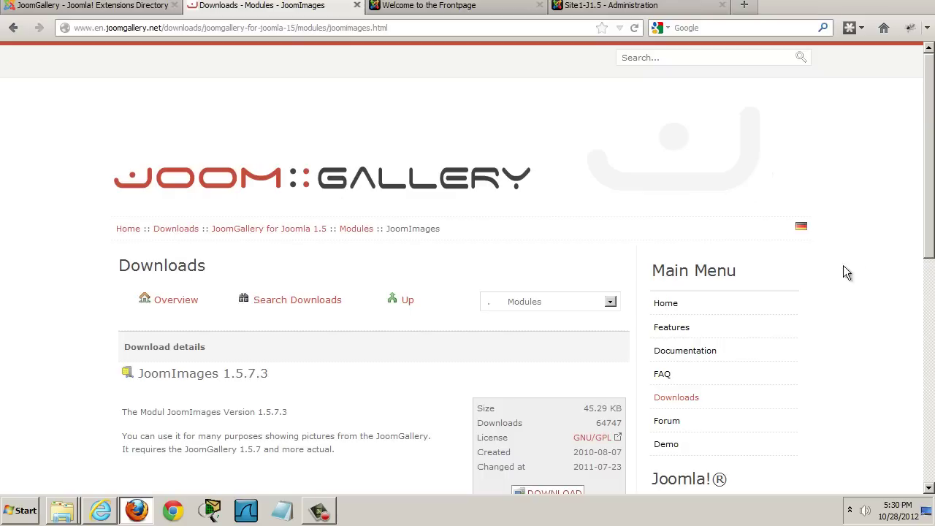
scroll(553, 311, down, 6)
scroll(553, 310, up, 1)
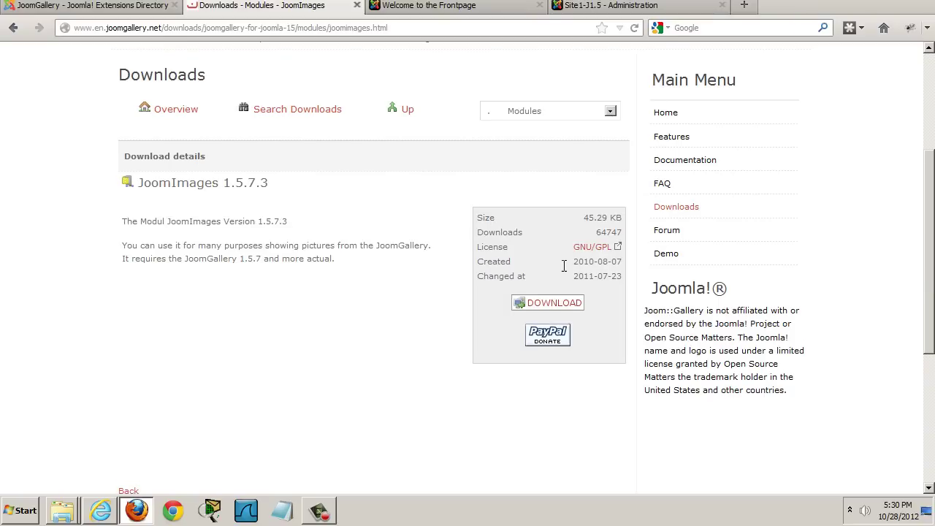
click(553, 304)
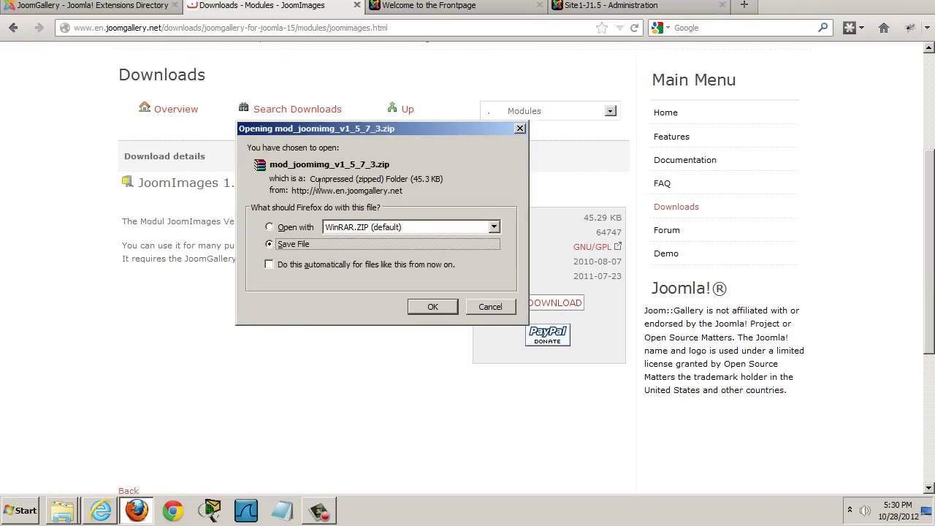
click(487, 307)
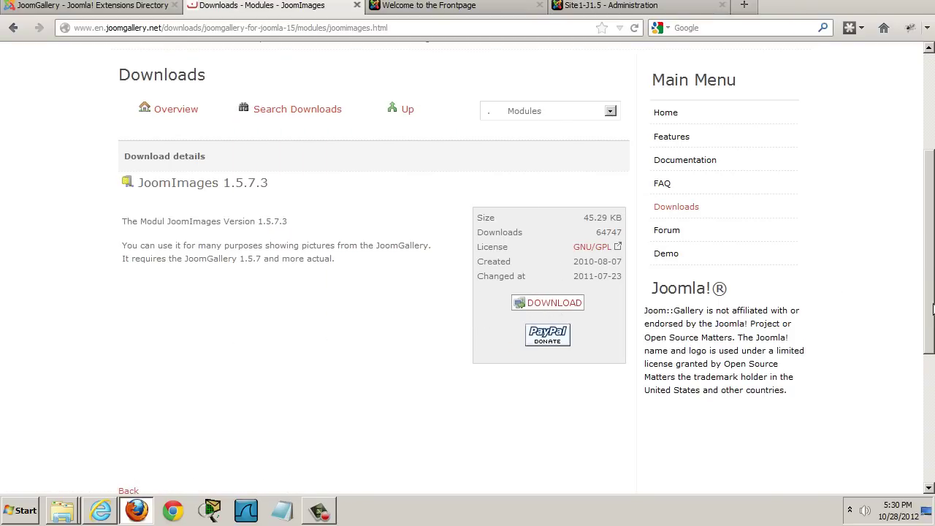
drag(928, 308, 925, 207)
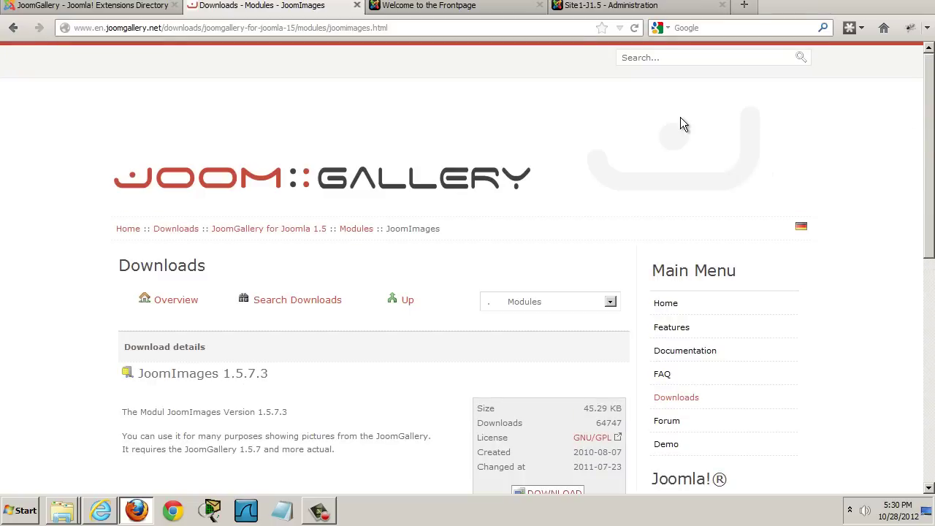
click(419, 7)
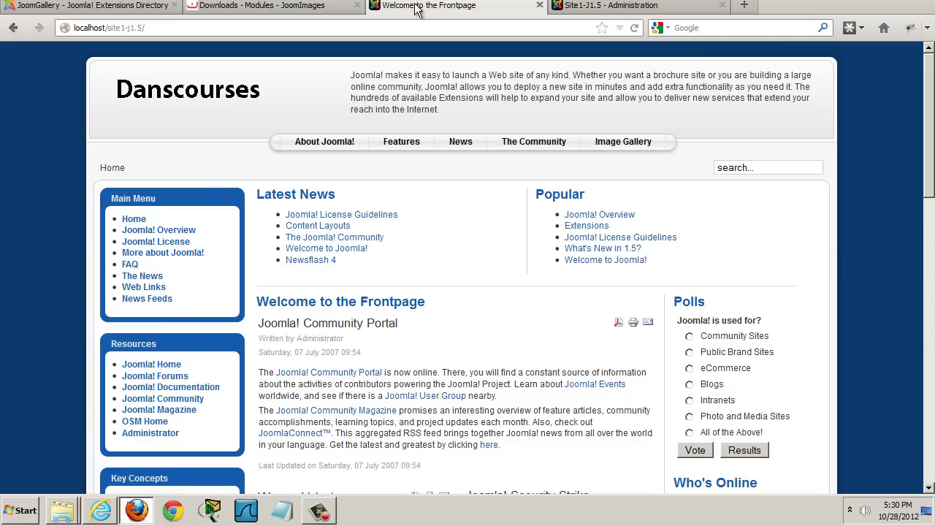
click(606, 7)
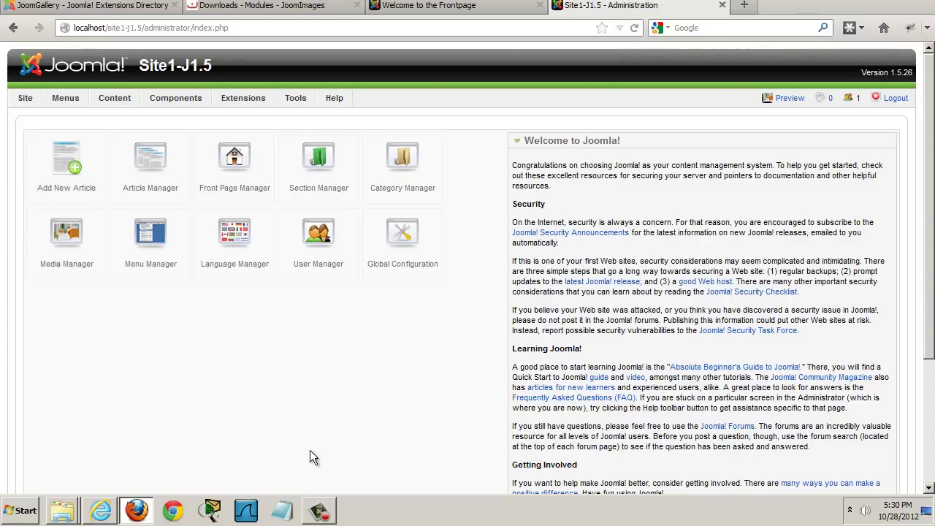
Bring the image gallery folder forward, widen its Name column, and select the JoomGallery zip.
click(62, 509)
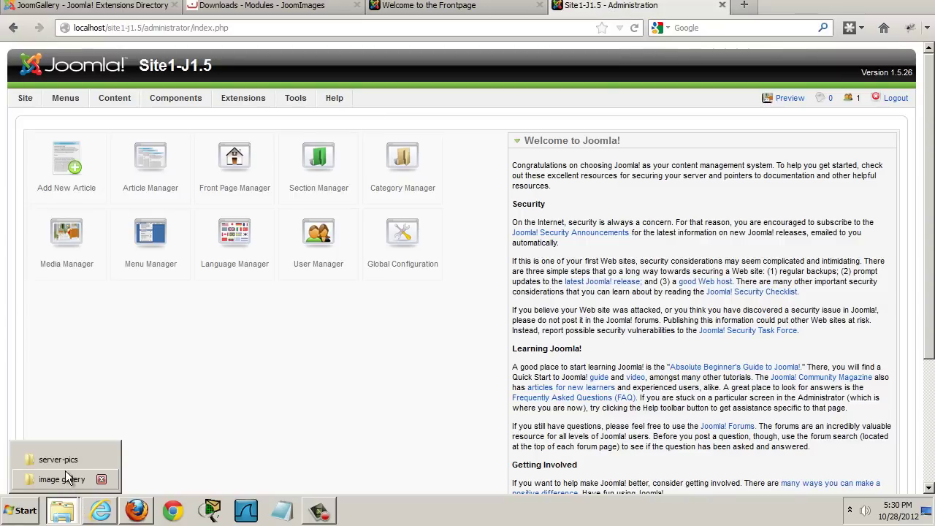
click(65, 477)
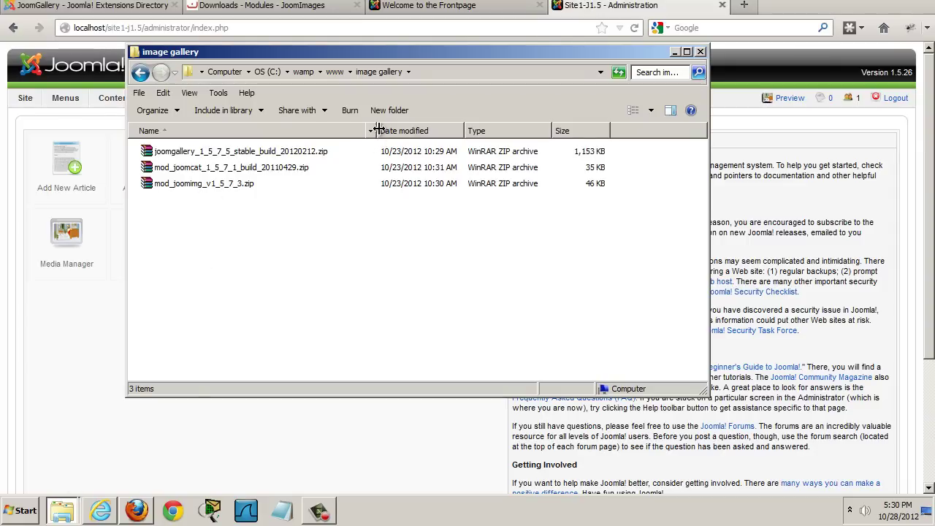
drag(378, 130, 406, 130)
click(194, 155)
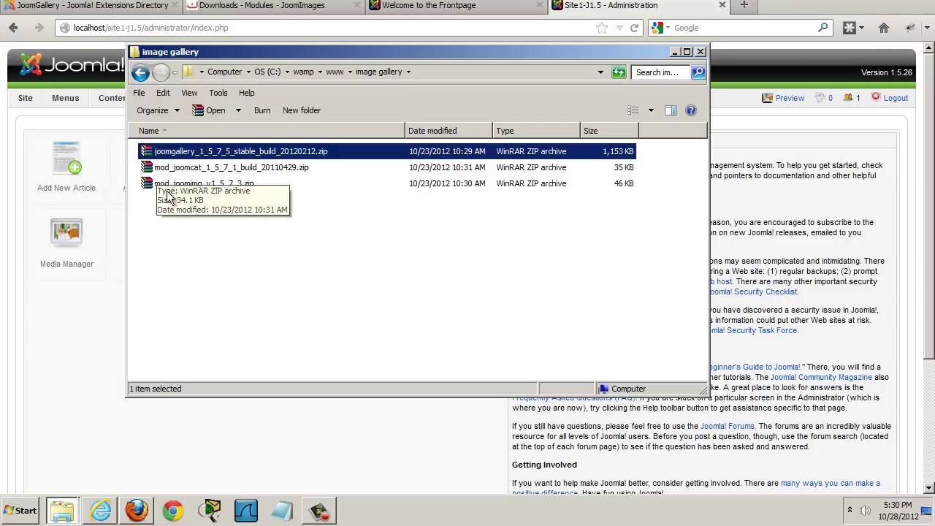
Choose the JoomGallery zip from C:\wamp\www\image gallery as the installer's upload package.
click(675, 52)
mouse_move(243, 98)
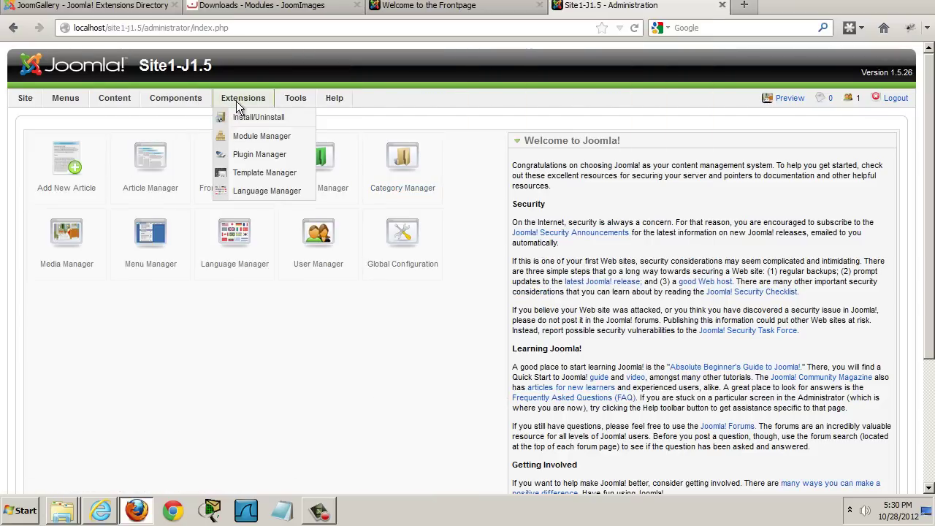
click(253, 118)
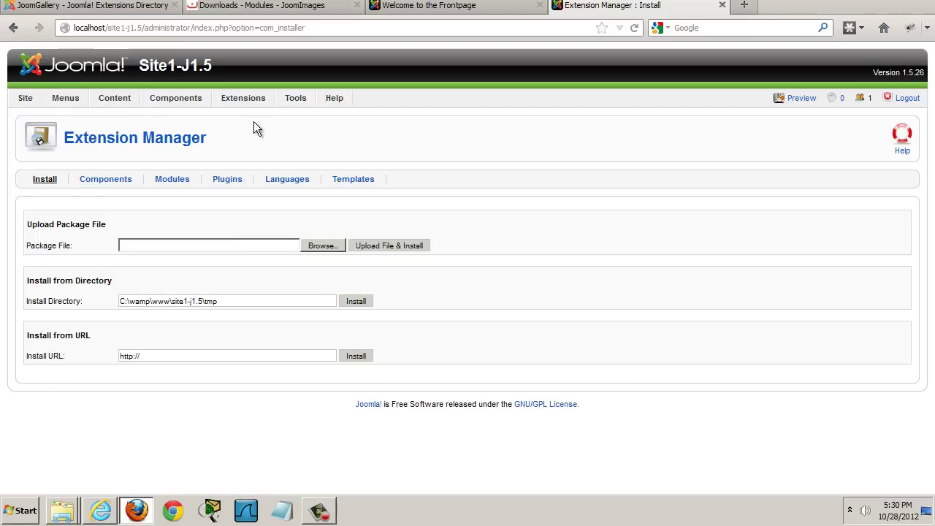
click(319, 247)
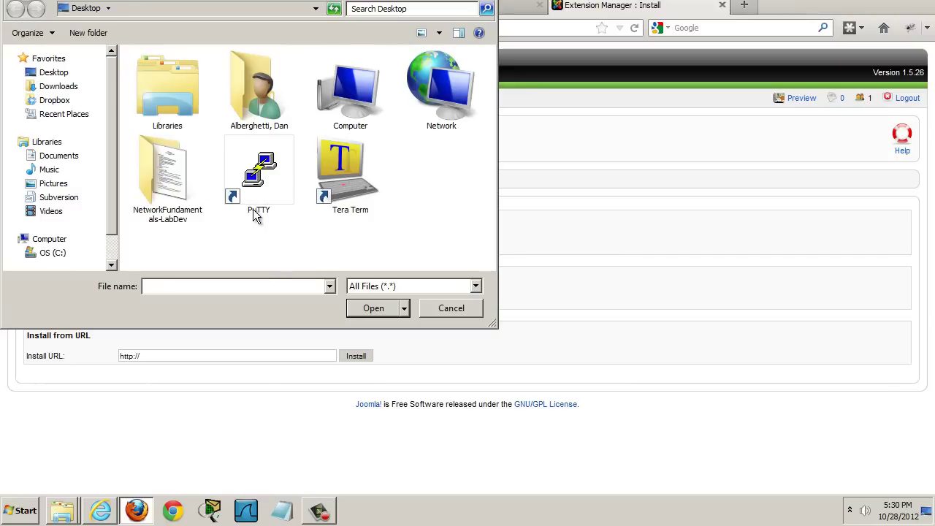
double_click(349, 101)
click(155, 89)
double_click(155, 89)
scroll(495, 161, down, 4)
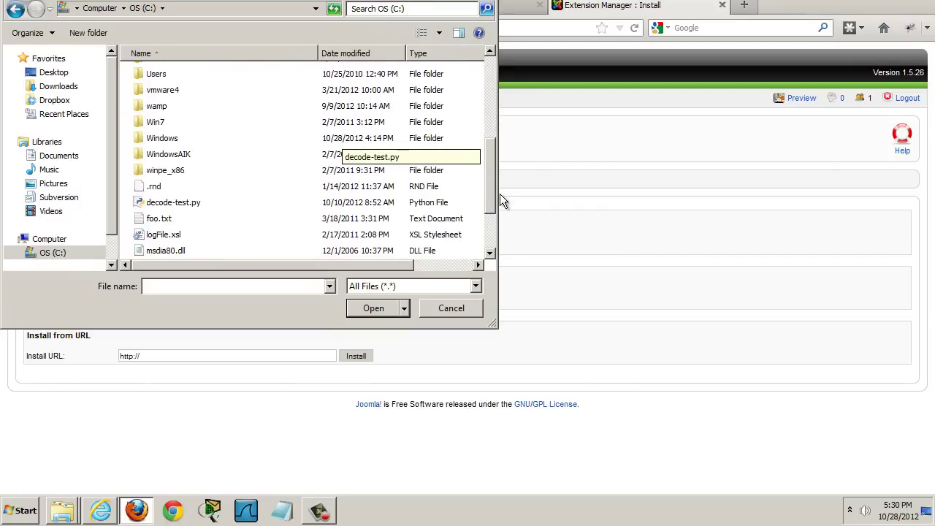
click(153, 107)
double_click(154, 109)
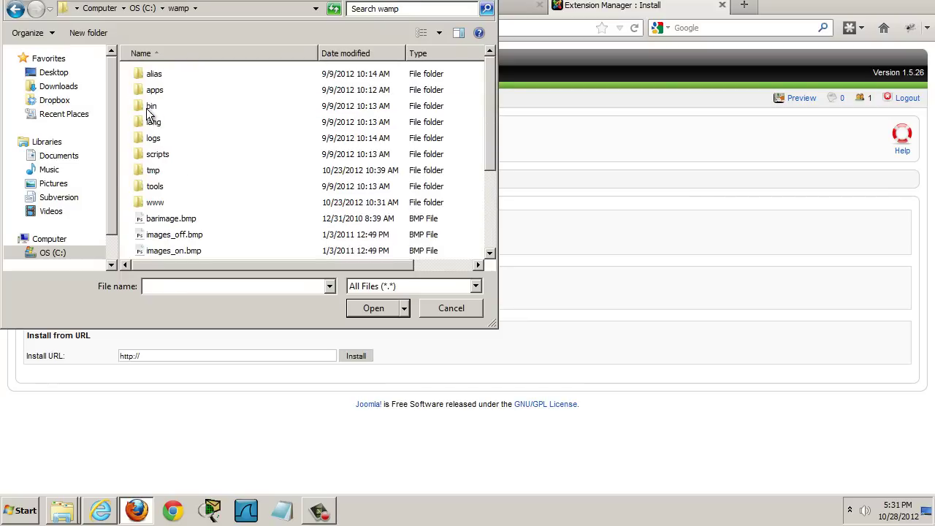
click(151, 208)
double_click(150, 208)
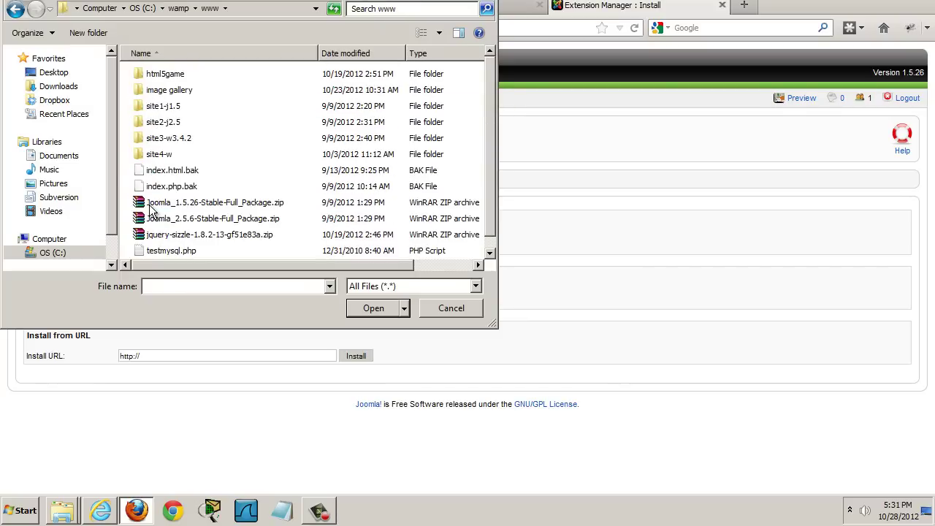
double_click(181, 93)
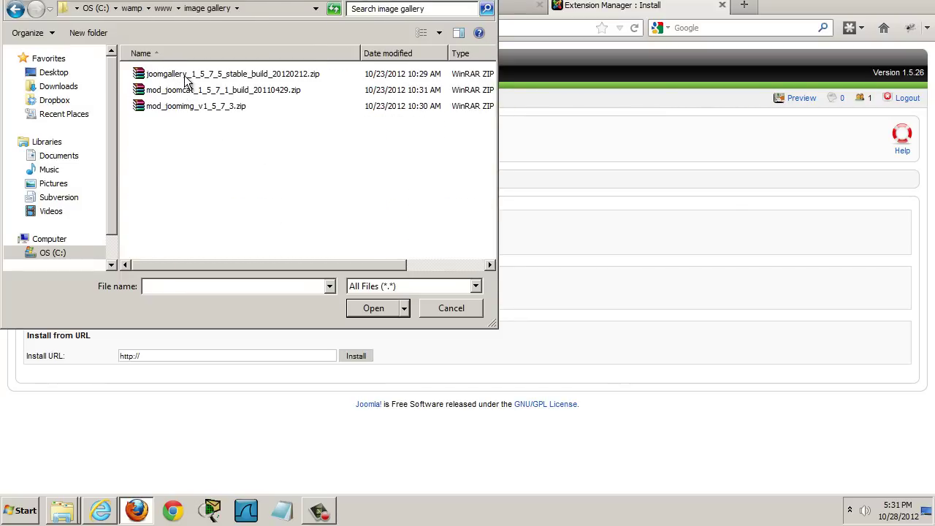
double_click(184, 75)
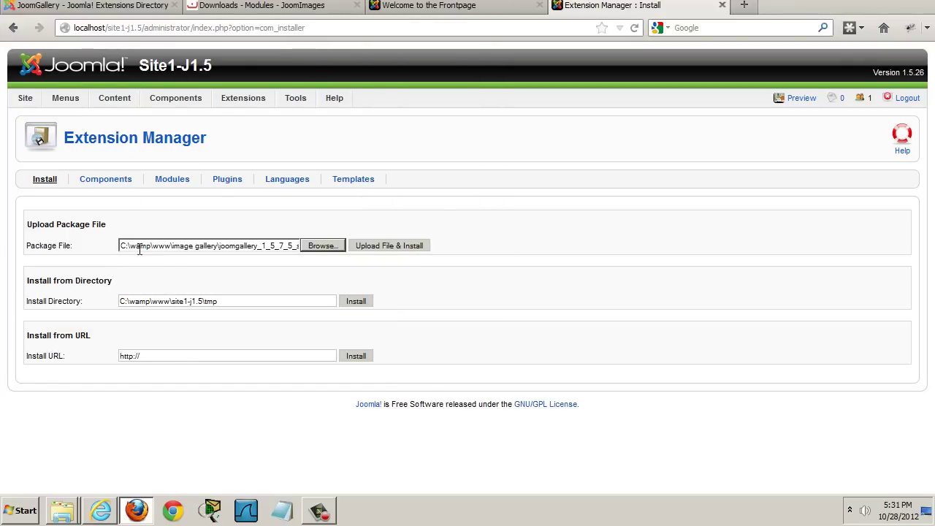
Upload and install the JoomGallery package, then continue from the success page with Start now!
click(393, 250)
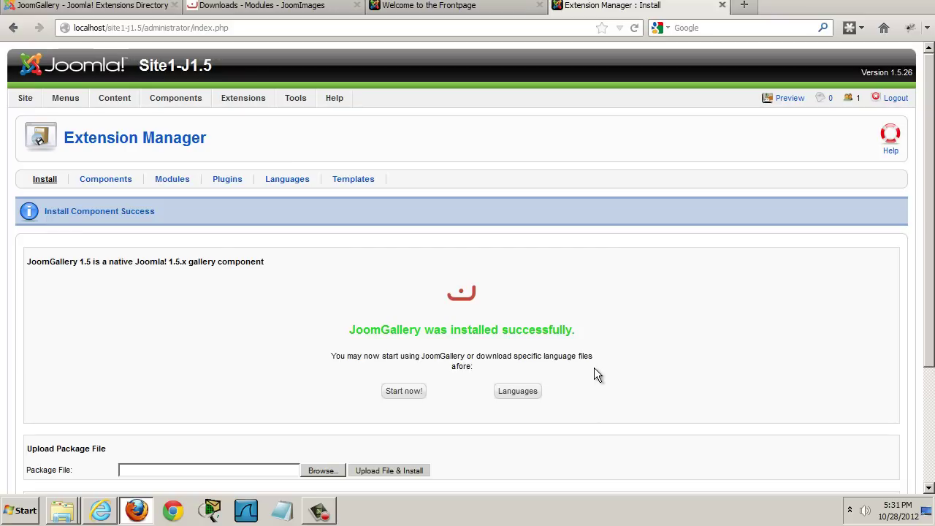
scroll(929, 287, down, 2)
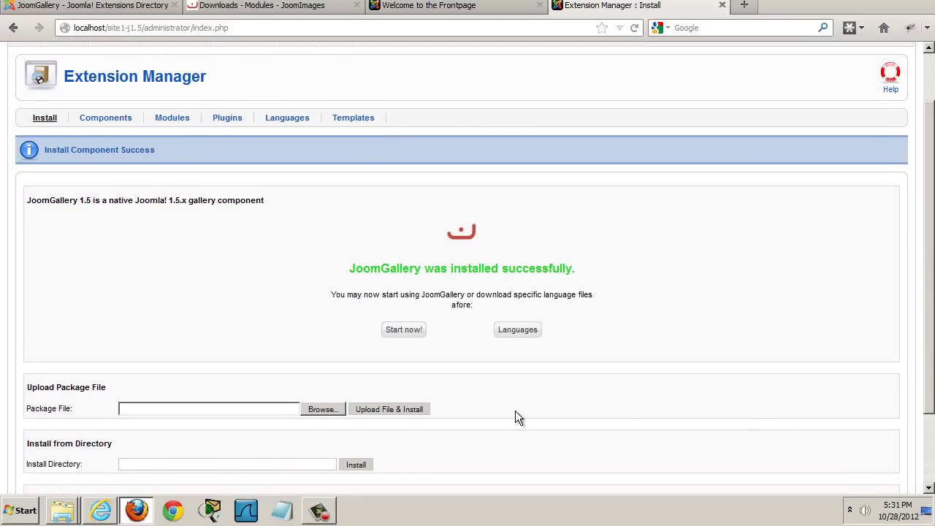
click(405, 340)
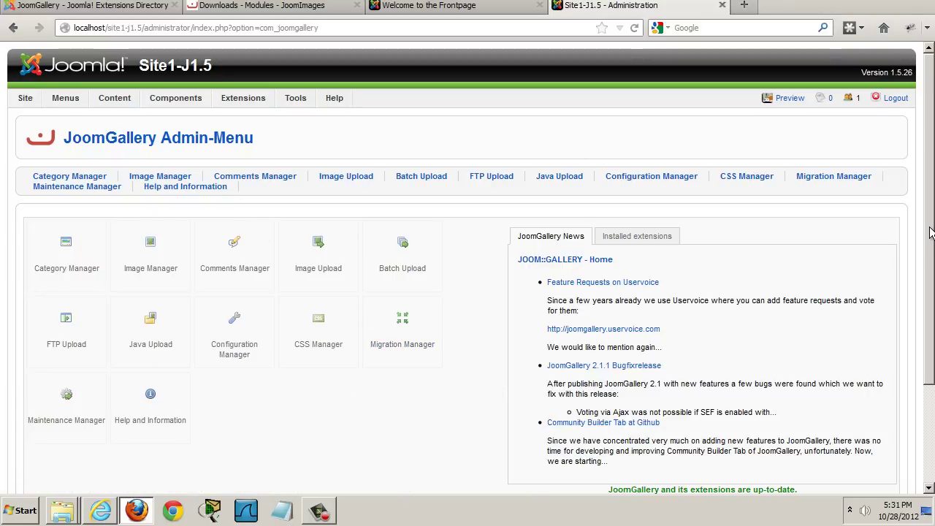
Return to the Control Panel and reopen JoomGallery from the Components menu.
scroll(467, 292, down, 2)
scroll(926, 188, up, 2)
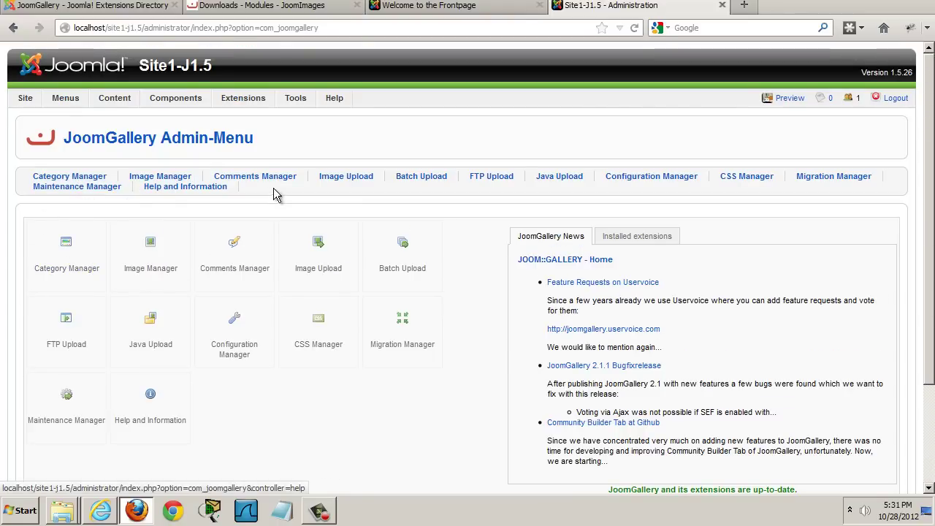
mouse_move(25, 98)
click(42, 123)
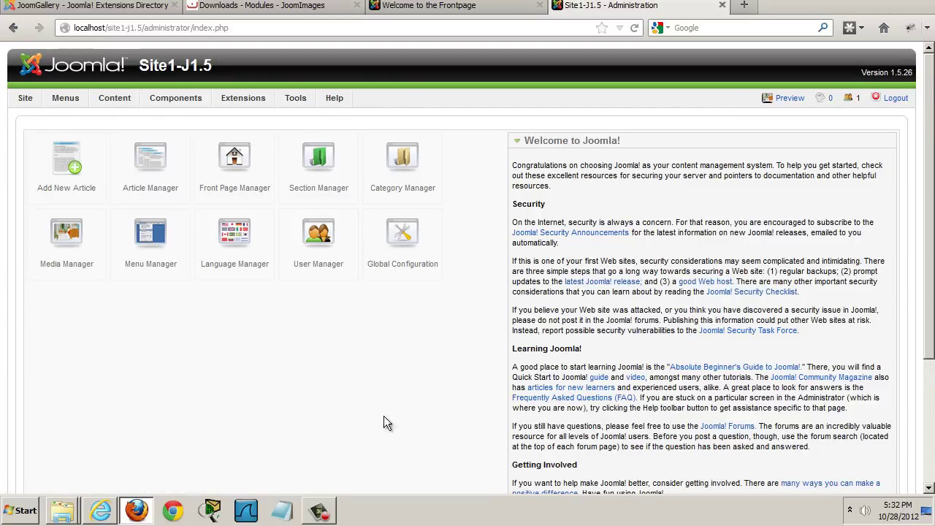
mouse_move(175, 98)
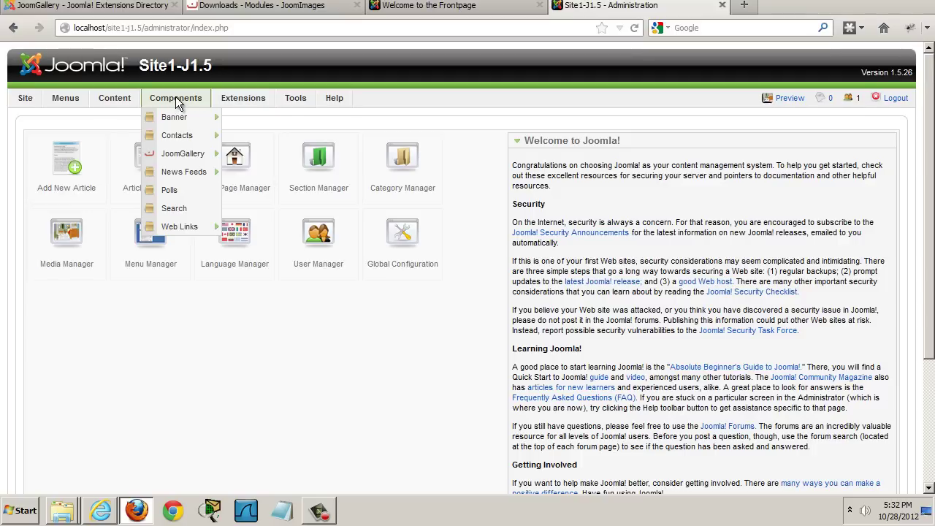
click(183, 157)
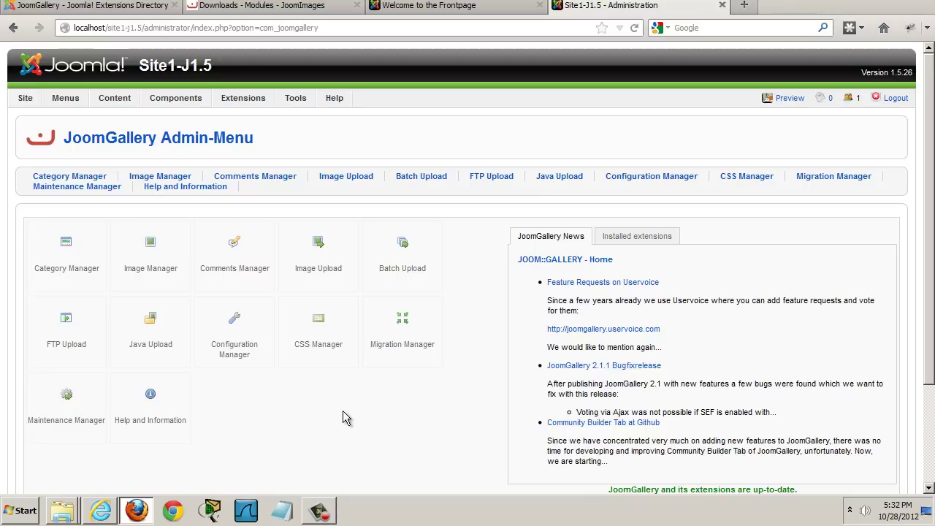
In the Category Manager, create and save the 'Computer Maintenance' category.
click(64, 179)
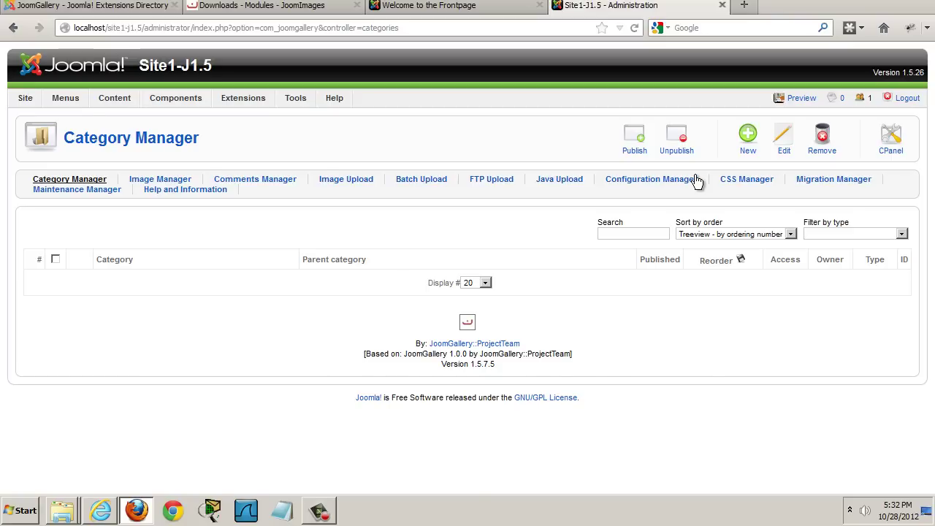
click(748, 148)
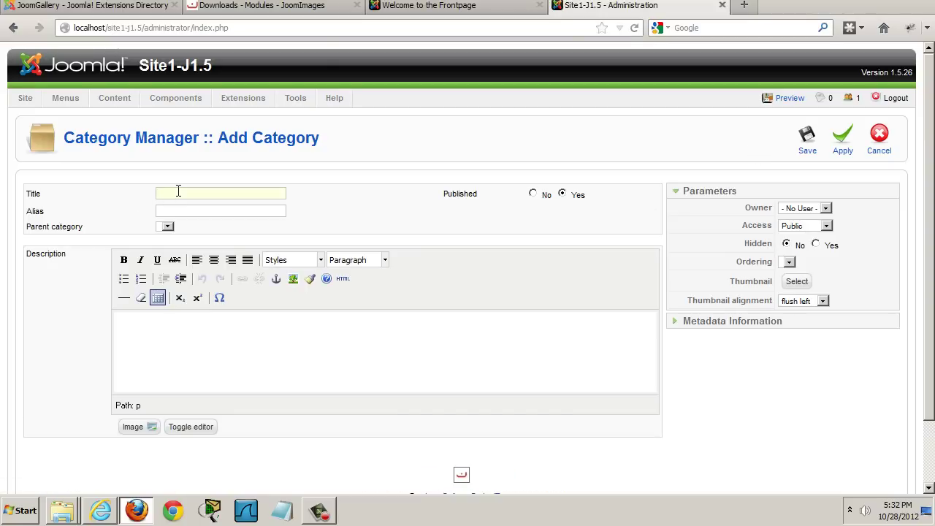
text(Compute)
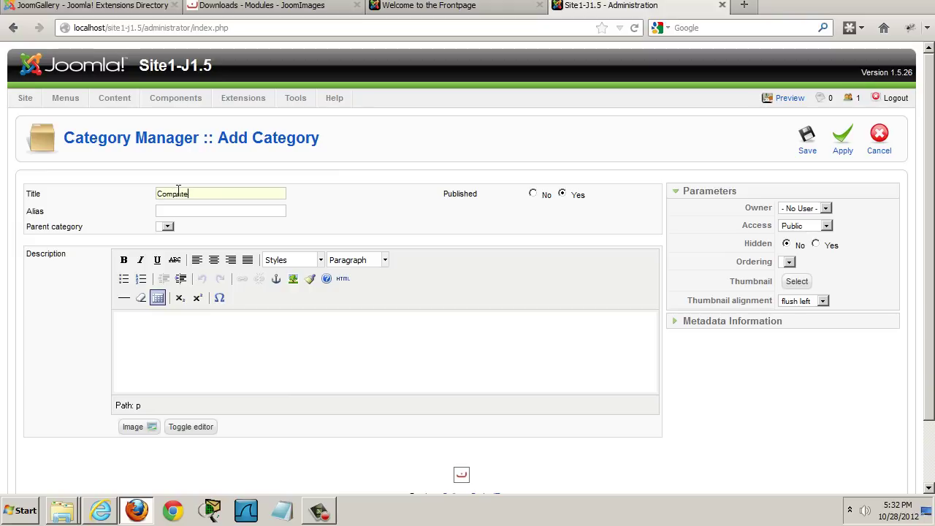
text(r Maintenance)
click(804, 135)
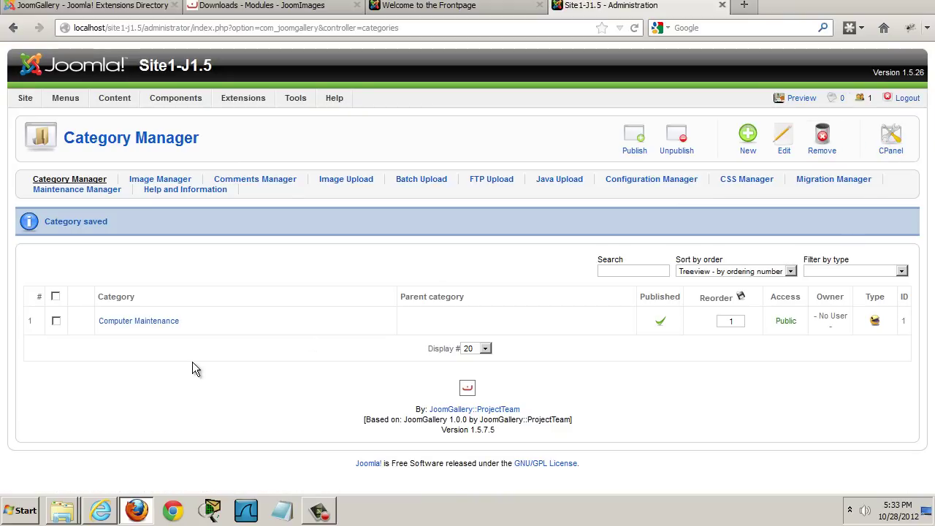
Create and save a second category titled 'Photoshop'.
click(744, 140)
click(176, 195)
text(Photoshop)
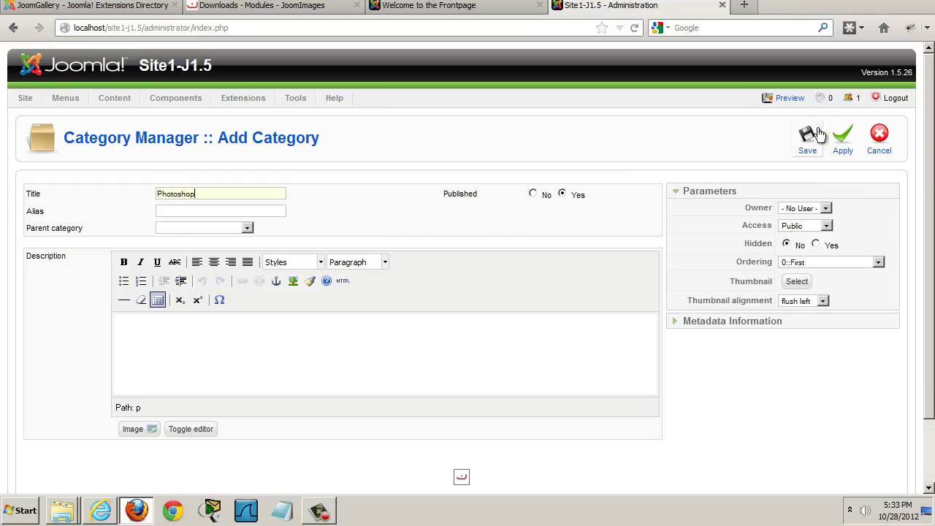
click(808, 140)
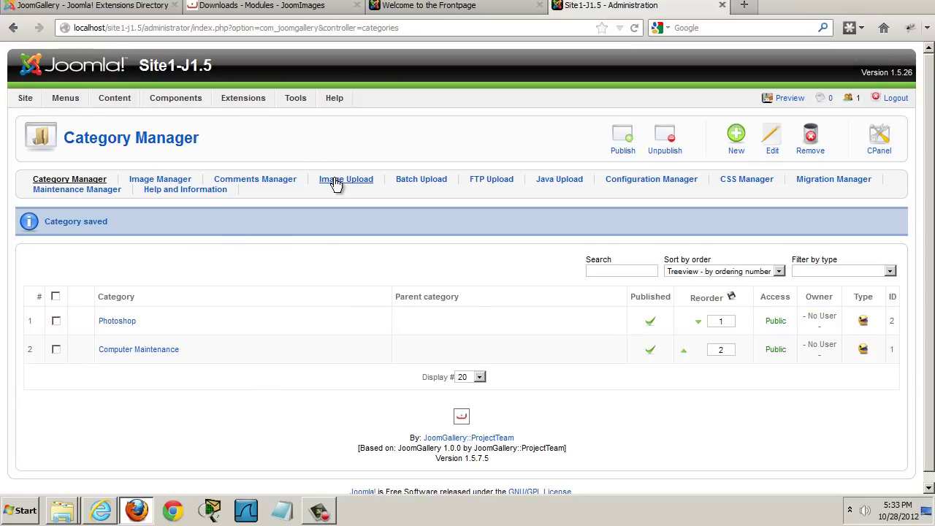
Go from JoomGallery's image list to the single-image upload page.
click(167, 184)
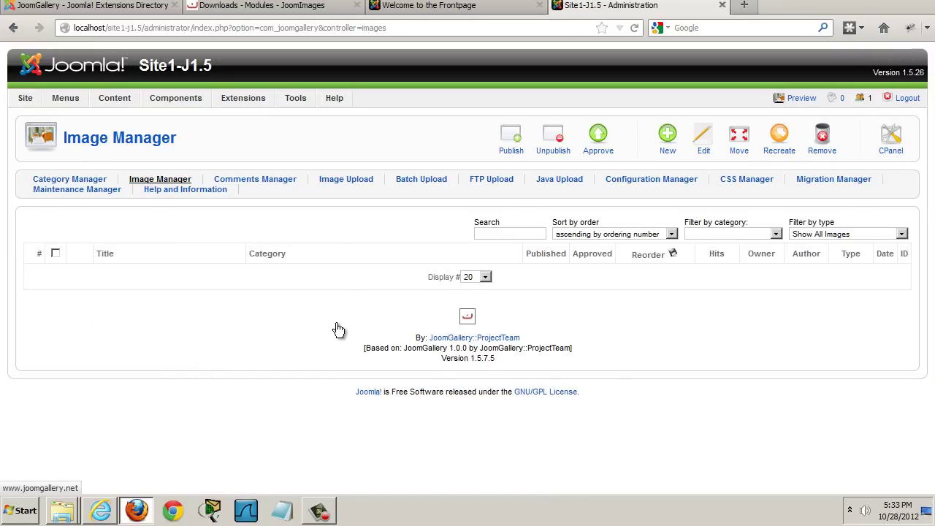
click(337, 183)
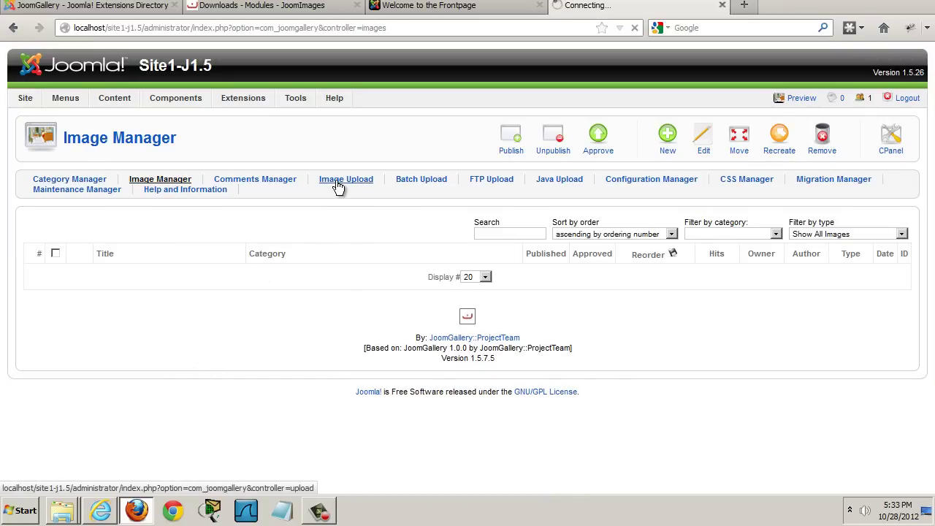
mouse_move(931, 137)
mouse_down()
mouse_move(930, 272)
mouse_move(930, 139)
mouse_up()
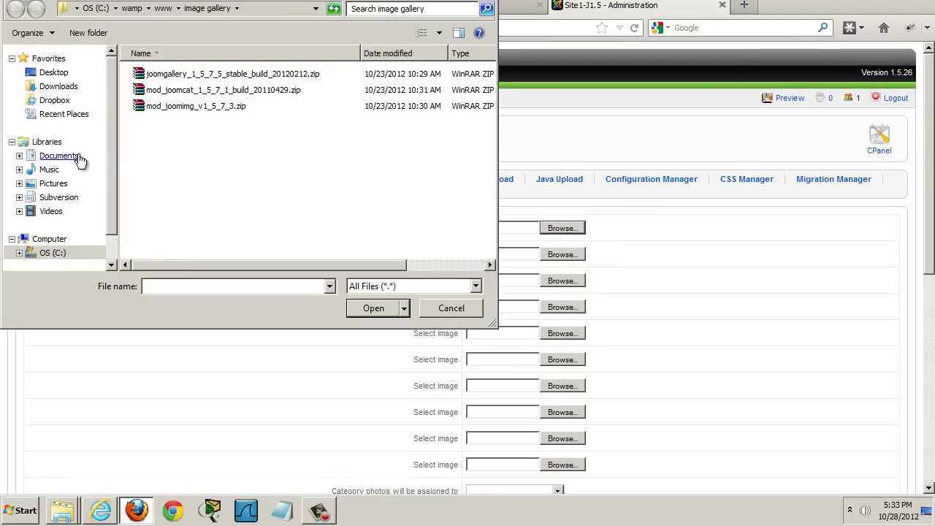
Browse from the home folder into CurrentStuff_9-12/server-pics.
click(78, 10)
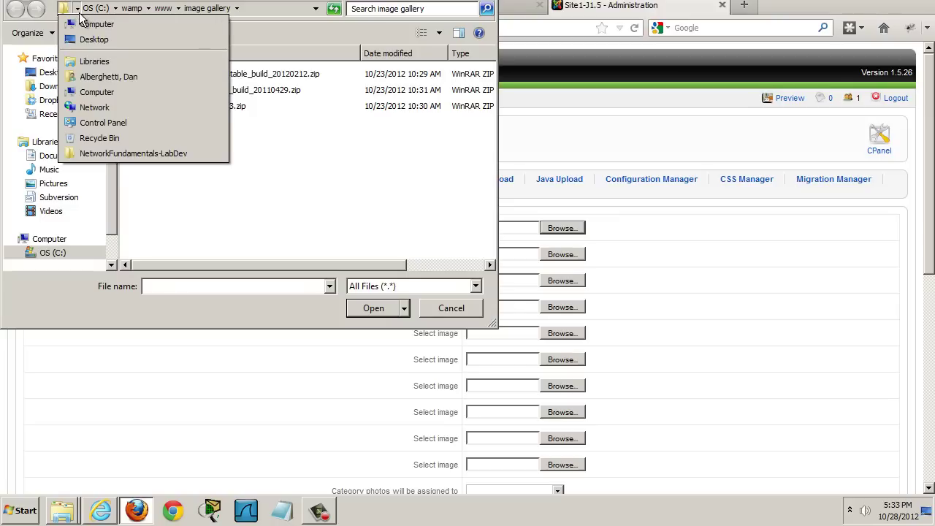
click(95, 79)
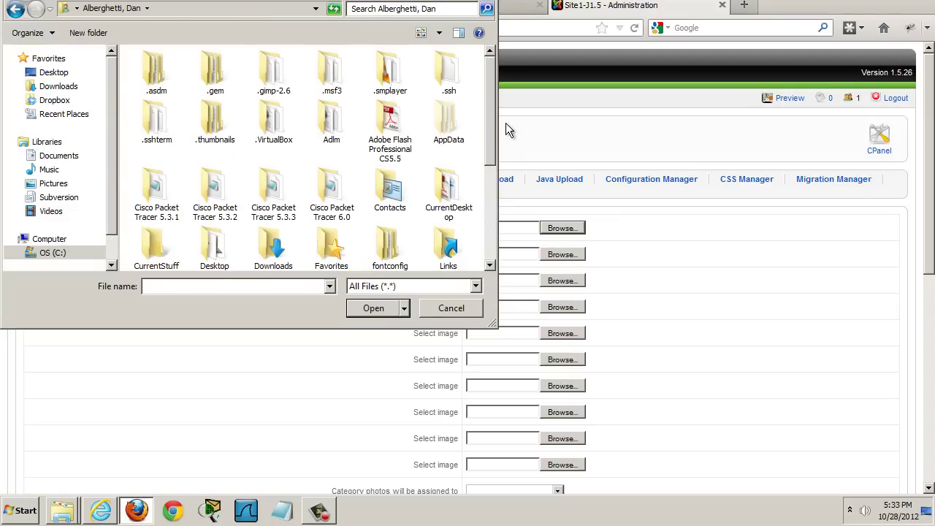
drag(491, 102, 494, 138)
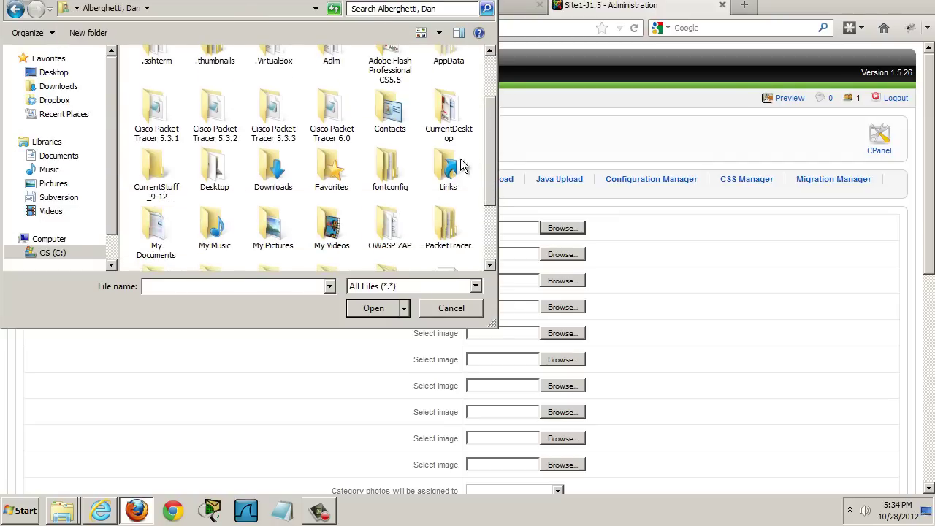
double_click(165, 172)
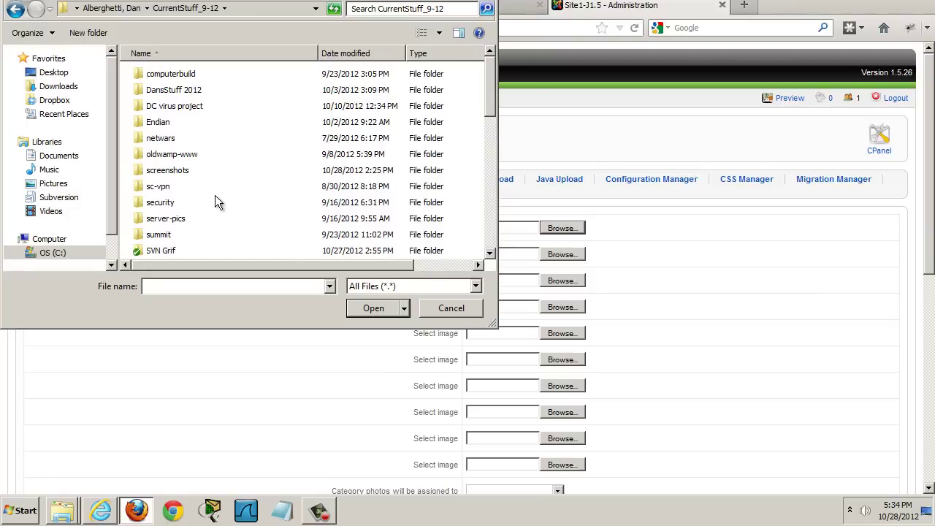
double_click(162, 218)
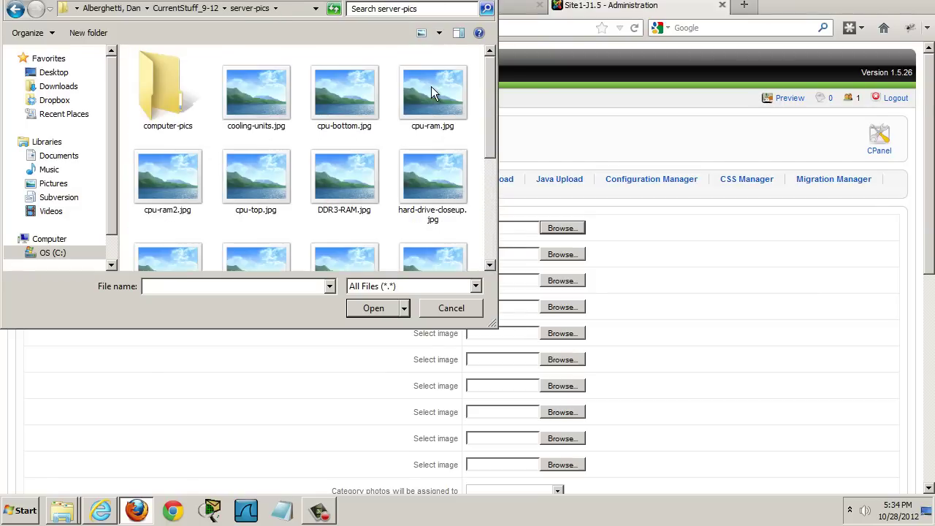
drag(489, 80, 496, 191)
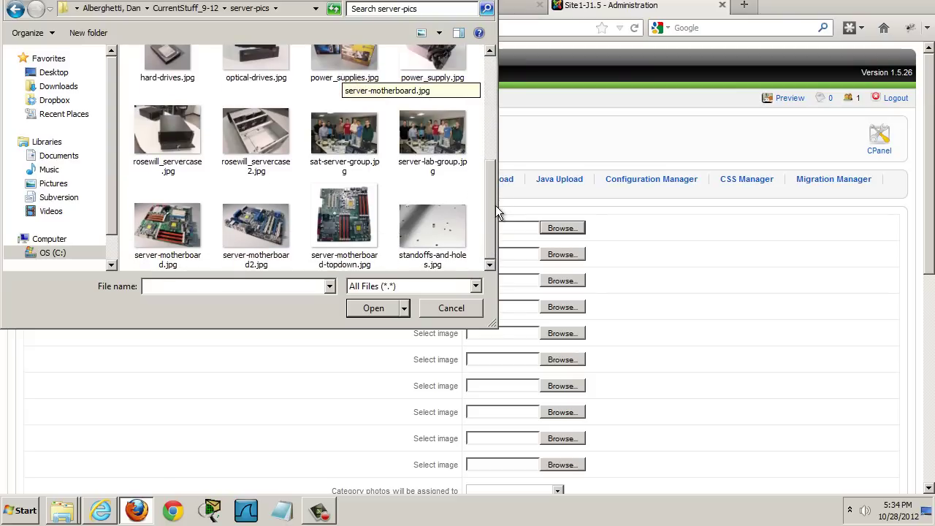
Attach server-motherboard.jpg, cpu-top.jpg, cooling-units.jpg and hard-drive-closeup.jpg to the first four slots.
click(158, 228)
double_click(157, 225)
click(561, 254)
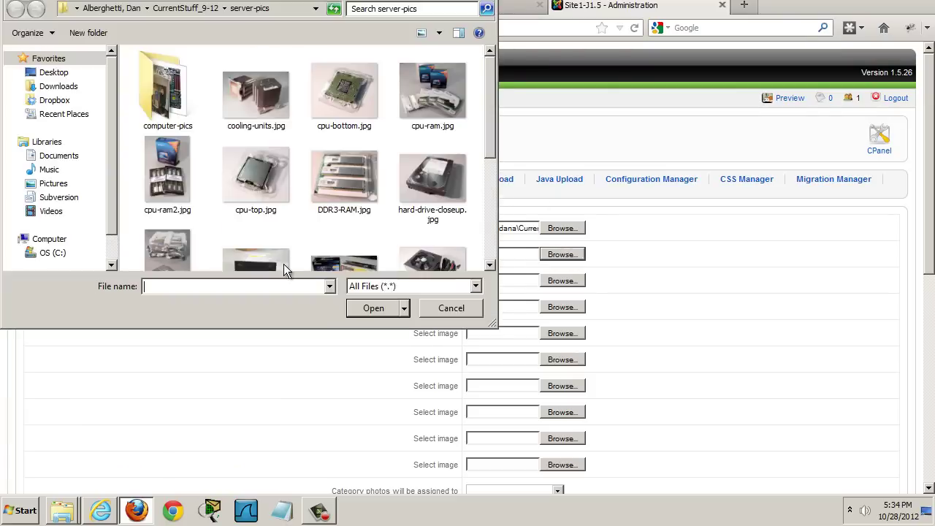
double_click(265, 179)
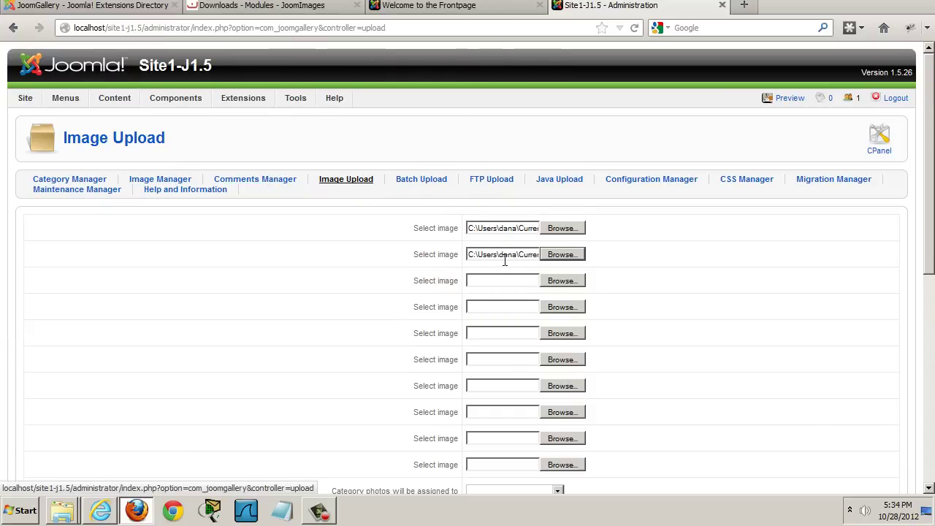
click(569, 280)
double_click(257, 96)
click(560, 307)
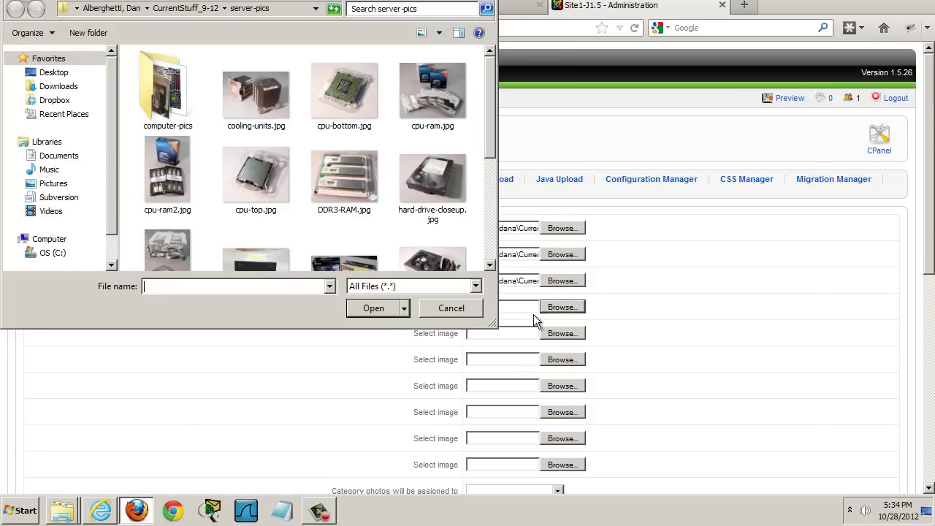
double_click(443, 186)
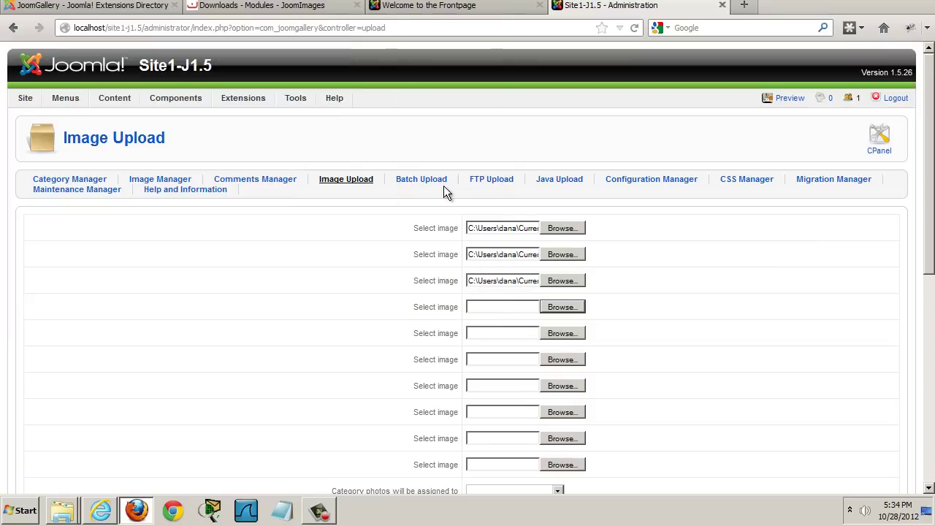
Fill slots five to seven with more server-pics photos, ending with server-motherboard2.jpg.
click(562, 333)
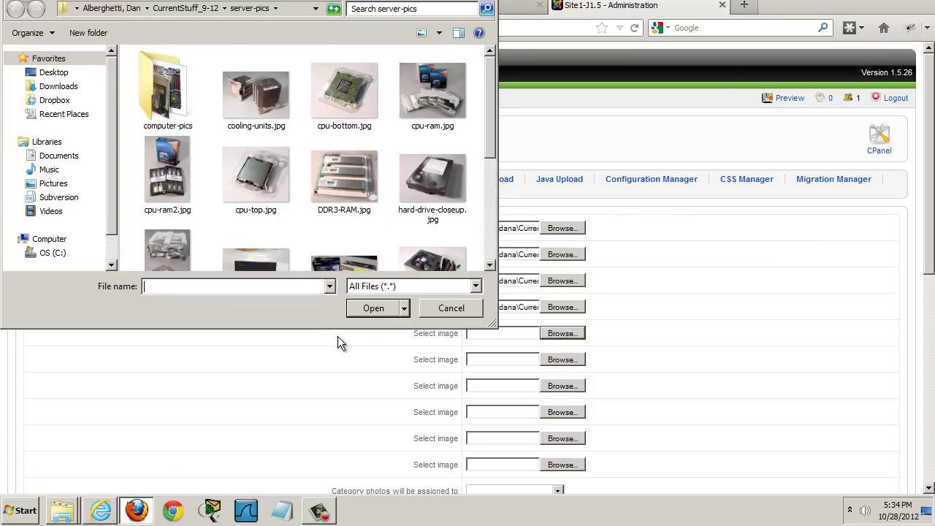
scroll(489, 123, down, 3)
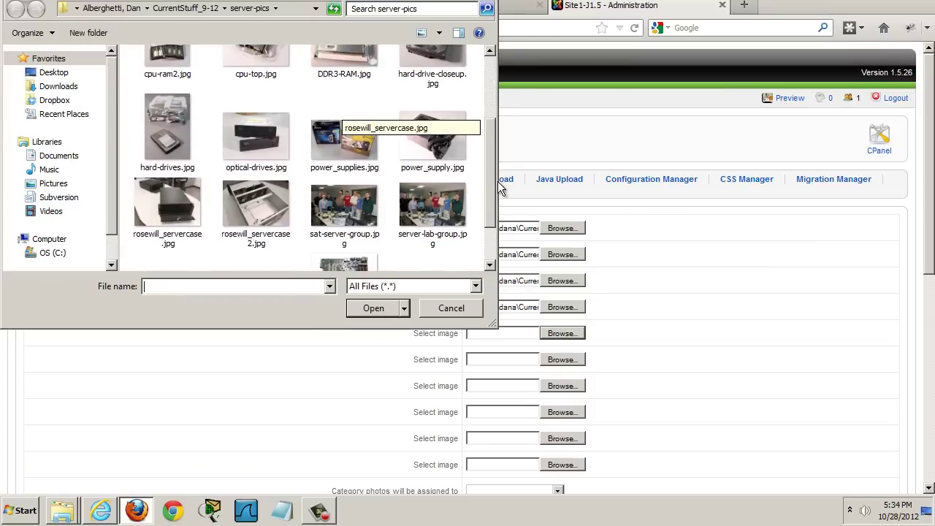
double_click(441, 133)
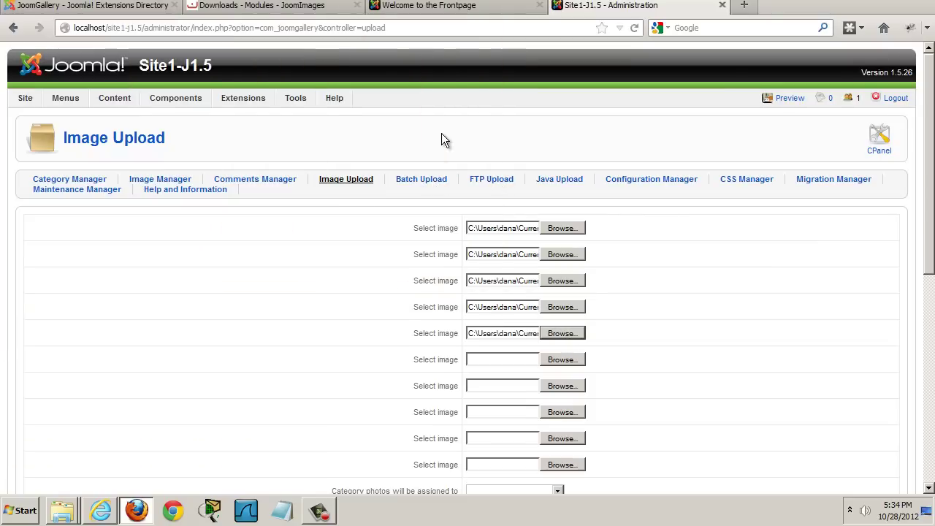
click(571, 360)
drag(491, 146, 499, 241)
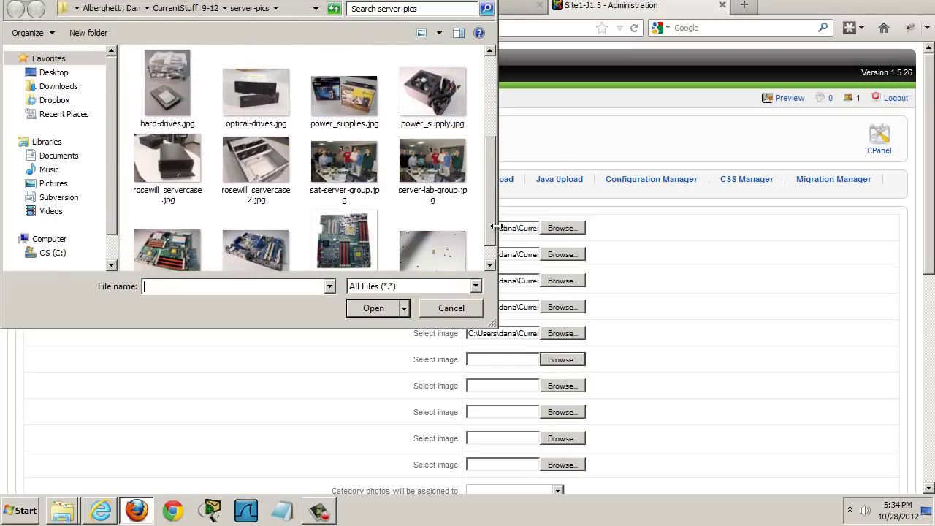
double_click(163, 180)
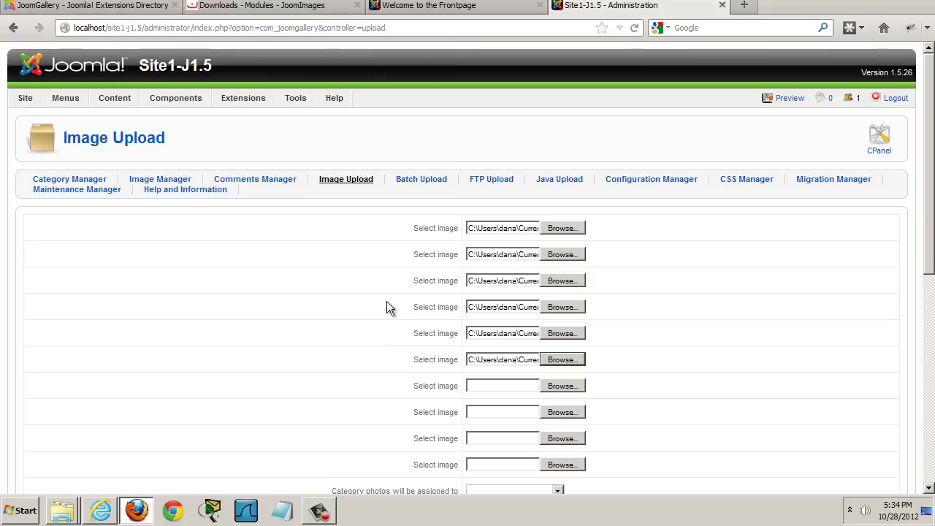
click(571, 390)
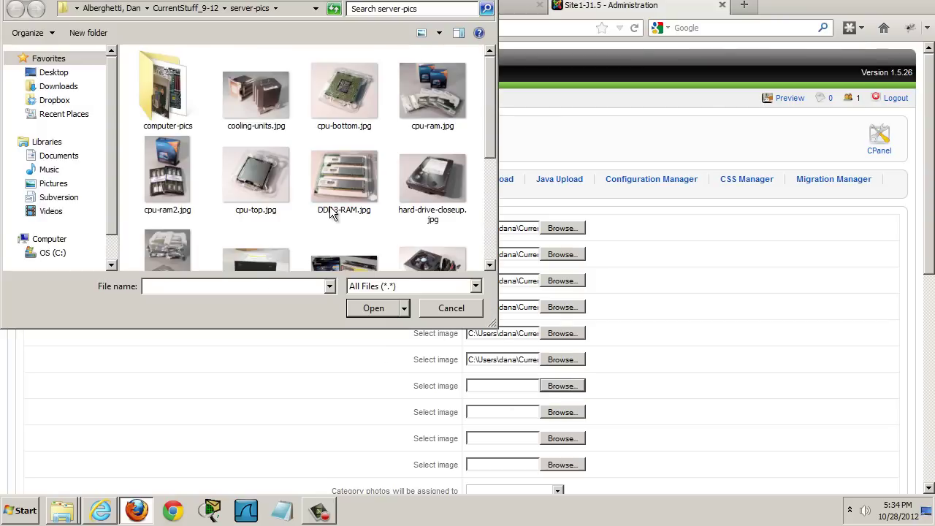
mouse_move(490, 88)
mouse_down()
mouse_move(492, 128)
mouse_move(485, 72)
mouse_up()
scroll(344, 124, down, 5)
double_click(274, 224)
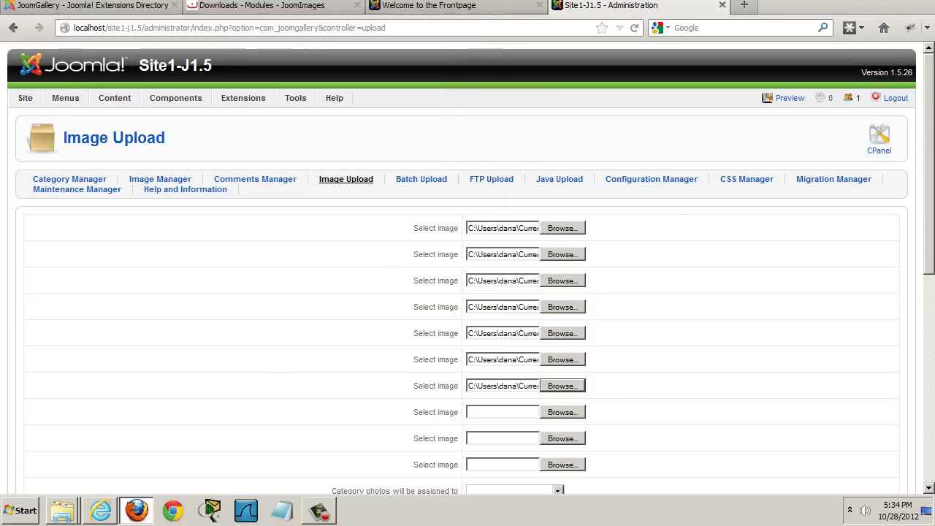
Set the upload category to Computer Maintenance.
drag(931, 192, 931, 363)
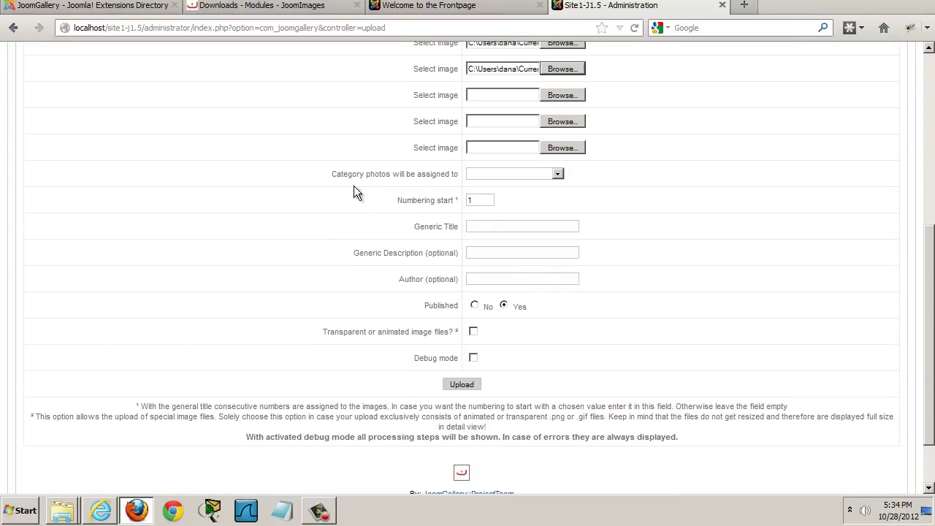
click(558, 173)
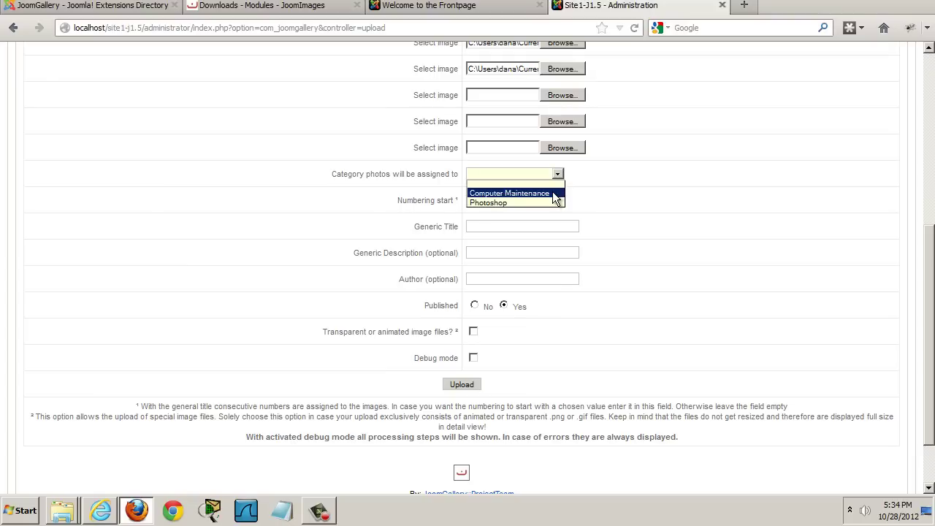
click(555, 194)
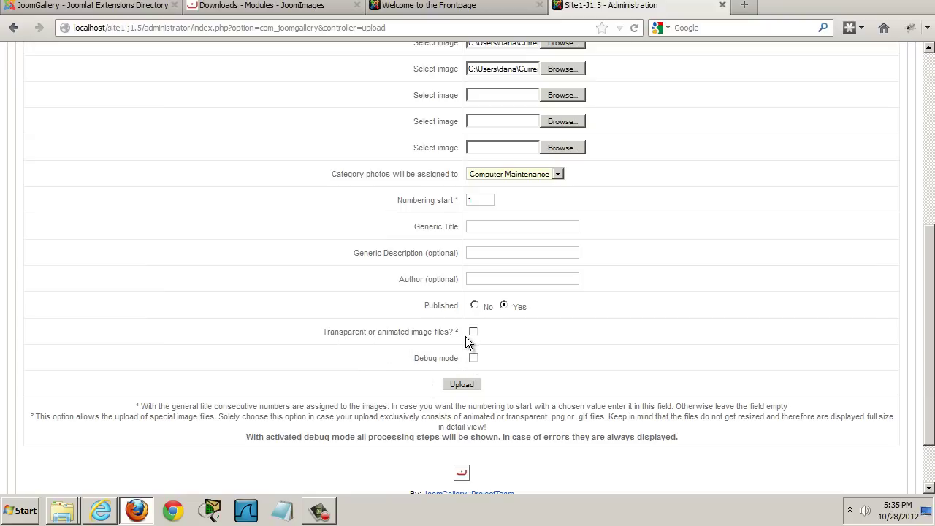
Give the images the generic title 'server-pics' and upload them.
drag(928, 306, 927, 350)
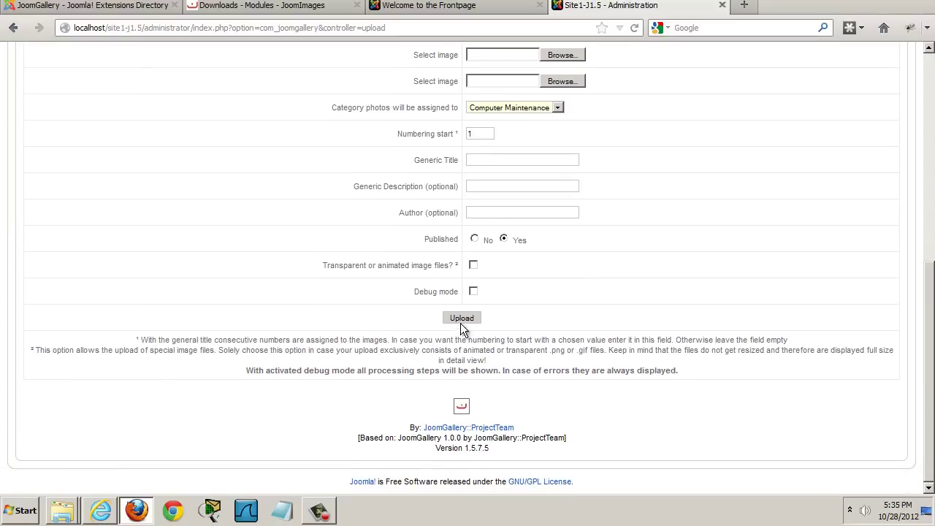
click(461, 318)
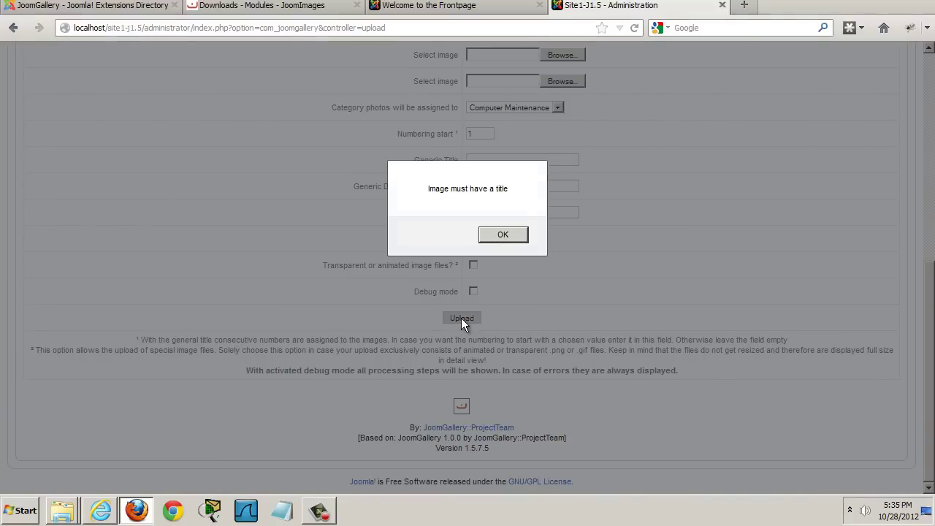
click(503, 234)
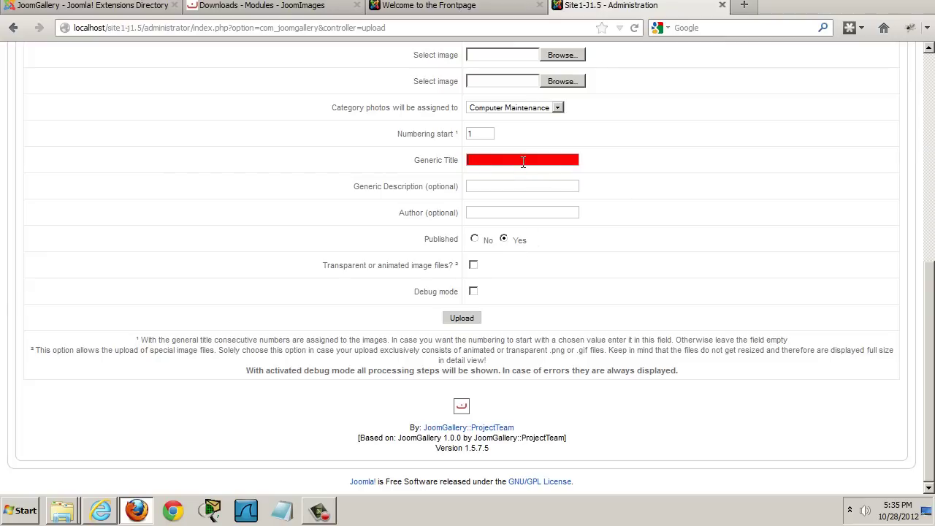
click(472, 159)
text(rver)
mouse_move(929, 276)
mouse_down()
mouse_move(927, 88)
mouse_move(926, 237)
mouse_up()
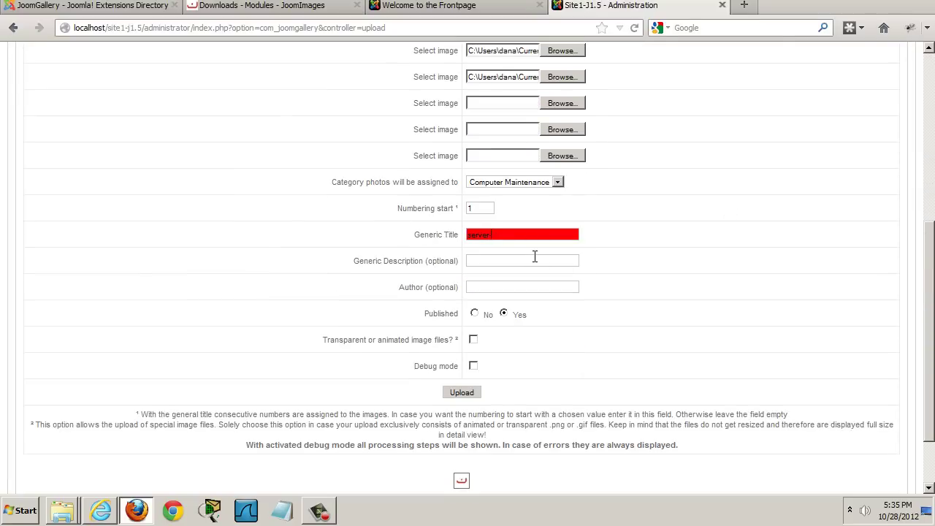
text(ics)
scroll(862, 290, down, 2)
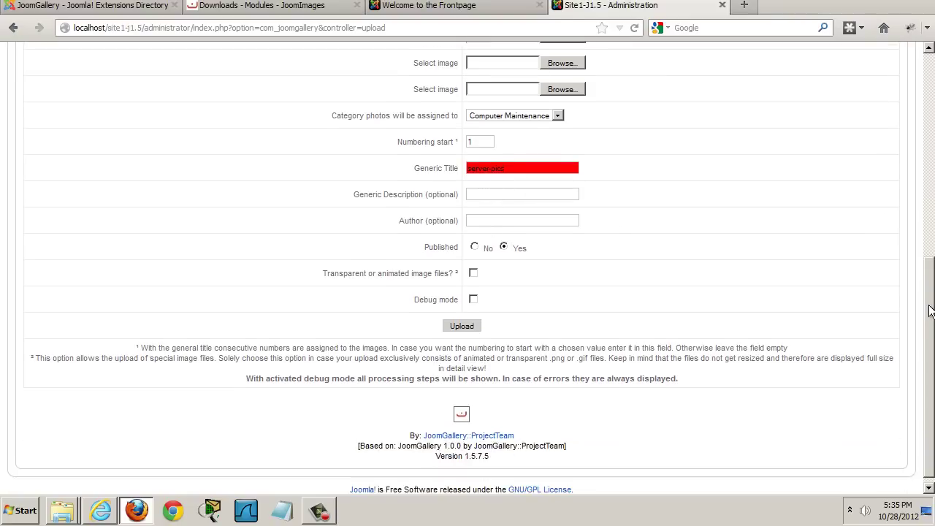
click(461, 319)
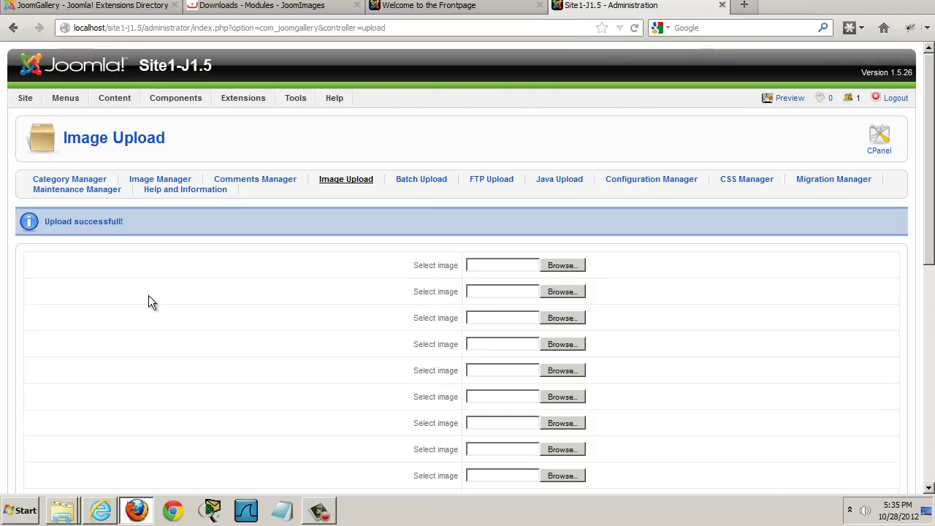
Open the Image Manager listing server-pics_1 through server-pics_7 in Computer Maintenance.
click(149, 184)
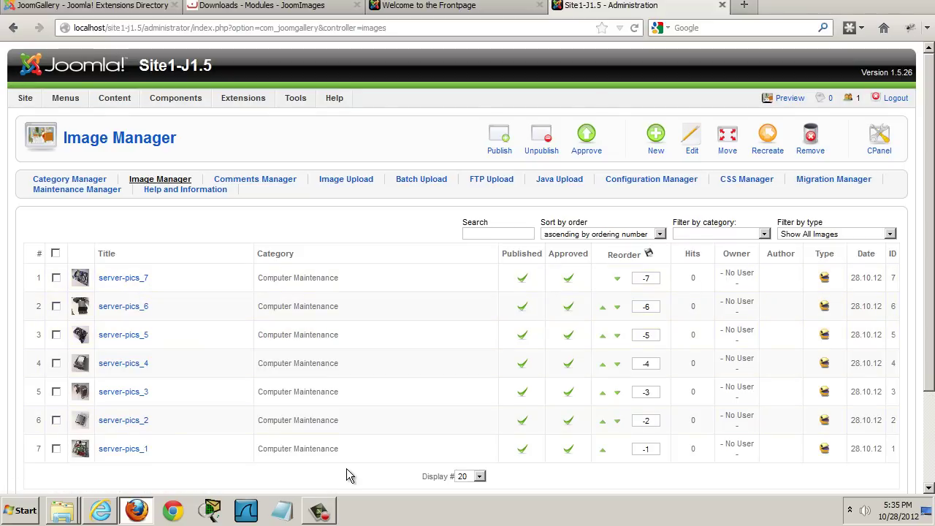
mouse_move(928, 197)
mouse_down()
mouse_move(928, 230)
mouse_move(928, 157)
mouse_up()
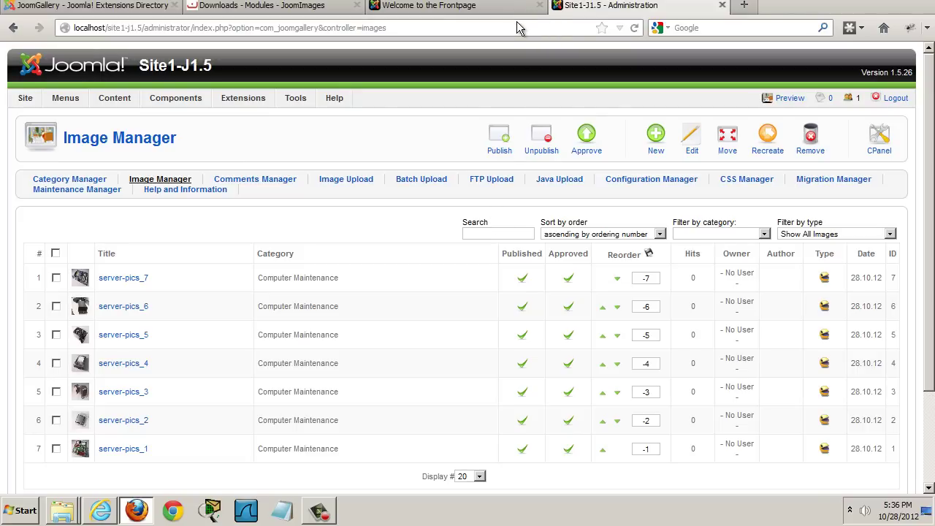
Reload the site frontpage, whose top menu still lacks an Image Gallery item.
click(479, 11)
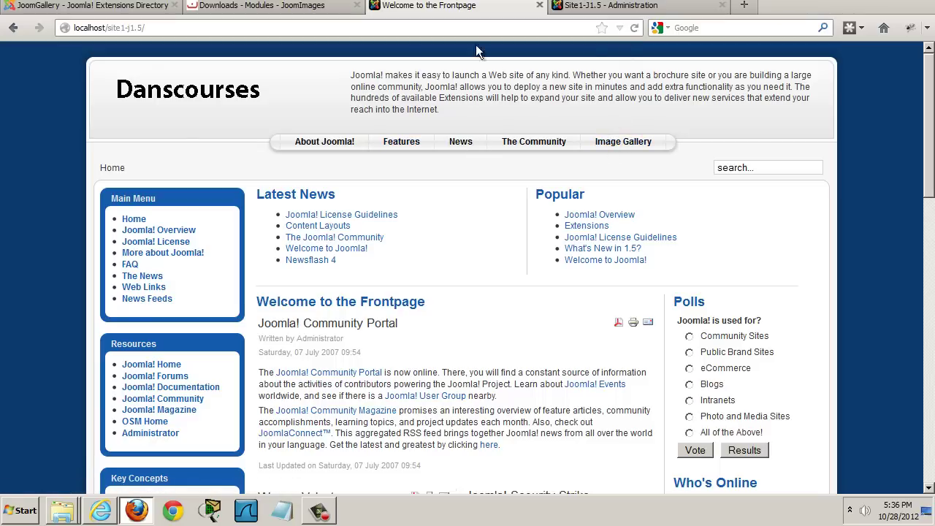
click(634, 28)
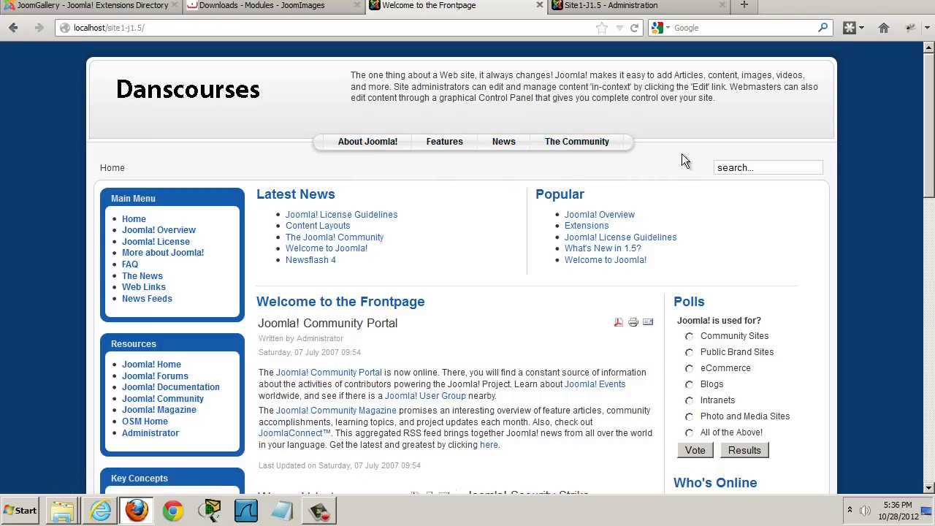
Open the Top Menu item list, comparing it with the frontpage menu.
click(618, 6)
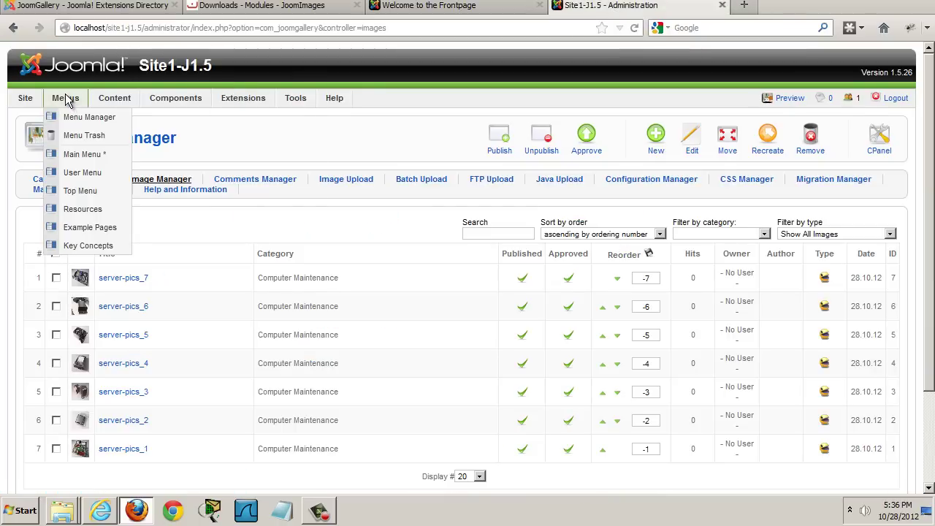
mouse_move(65, 98)
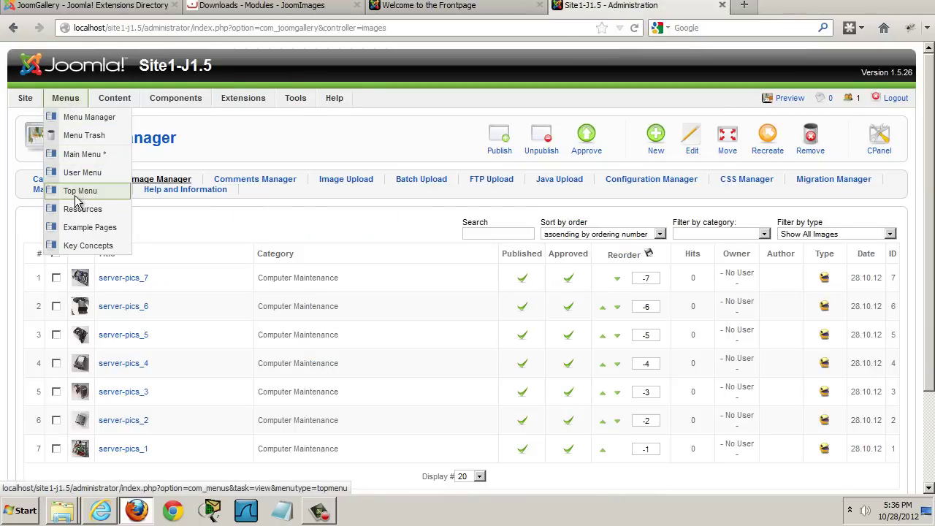
click(80, 190)
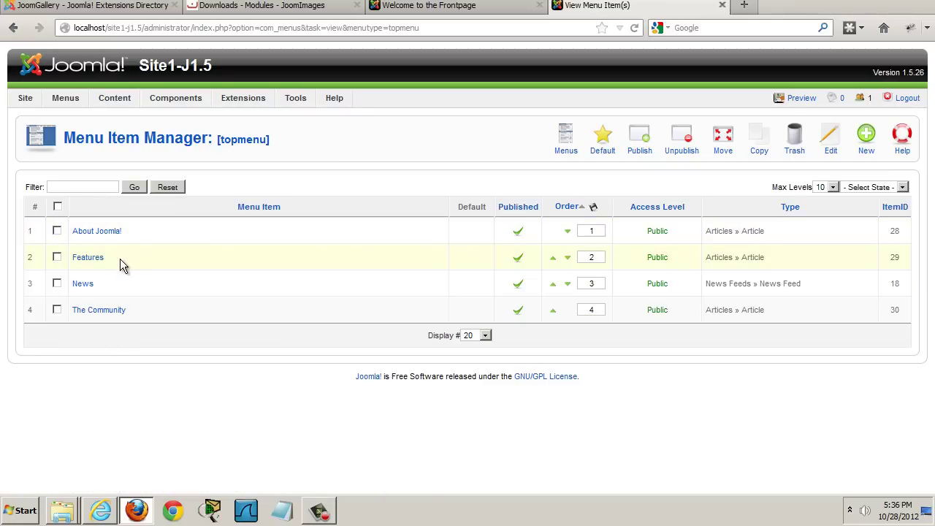
click(429, 9)
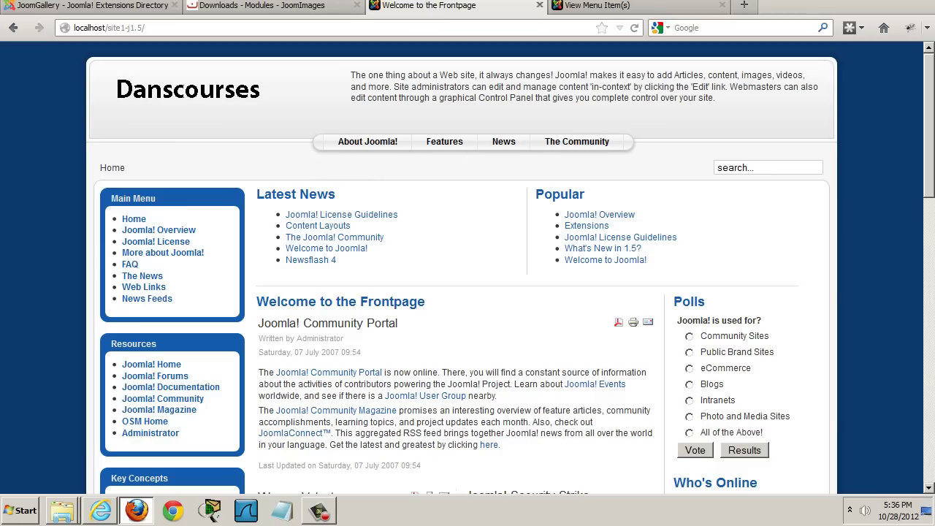
click(619, 6)
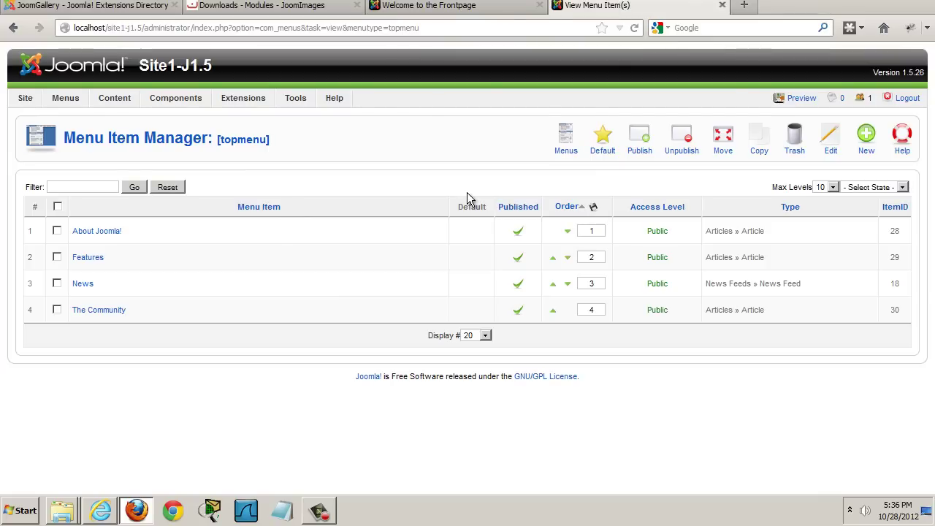
Start a new top-menu item and expand JoomGallery's layout types.
click(867, 143)
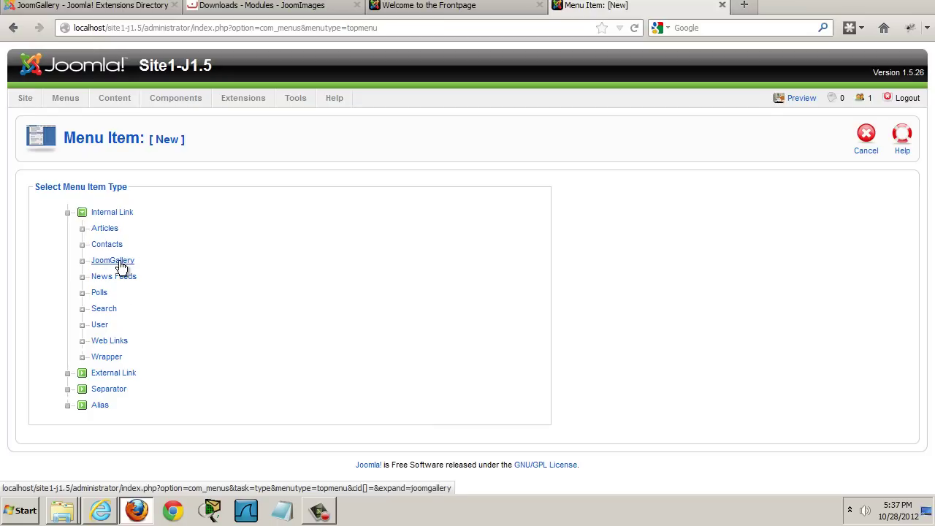
click(120, 263)
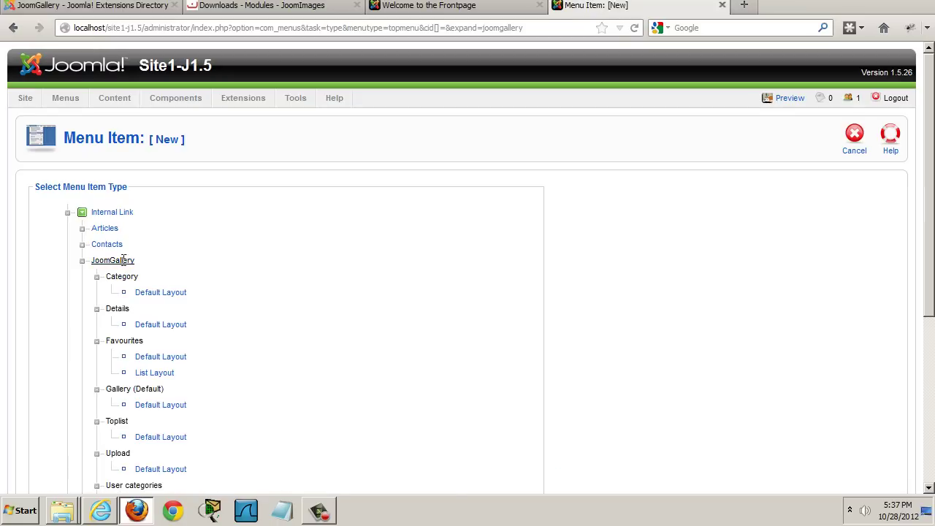
scroll(467, 292, down, 3)
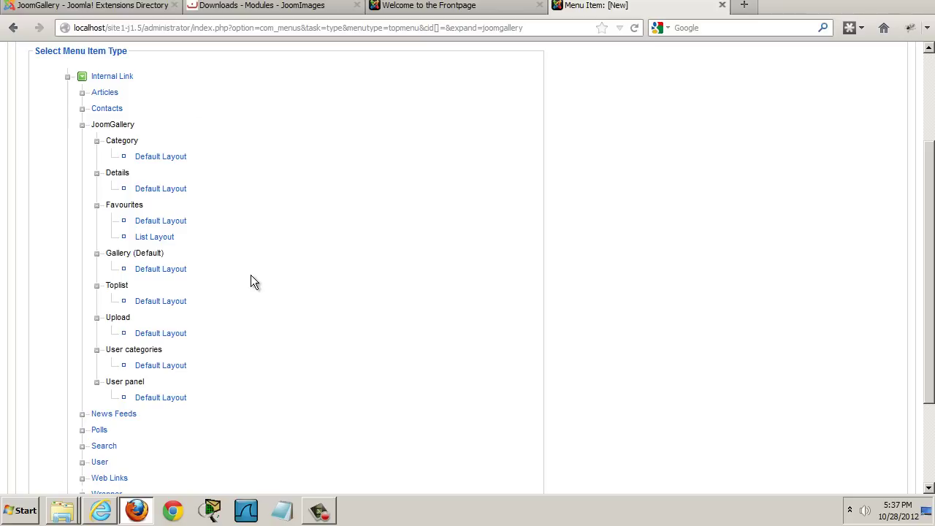
Save a top-menu item titled 'Image Gallery' using Gallery's Default Layout.
click(163, 270)
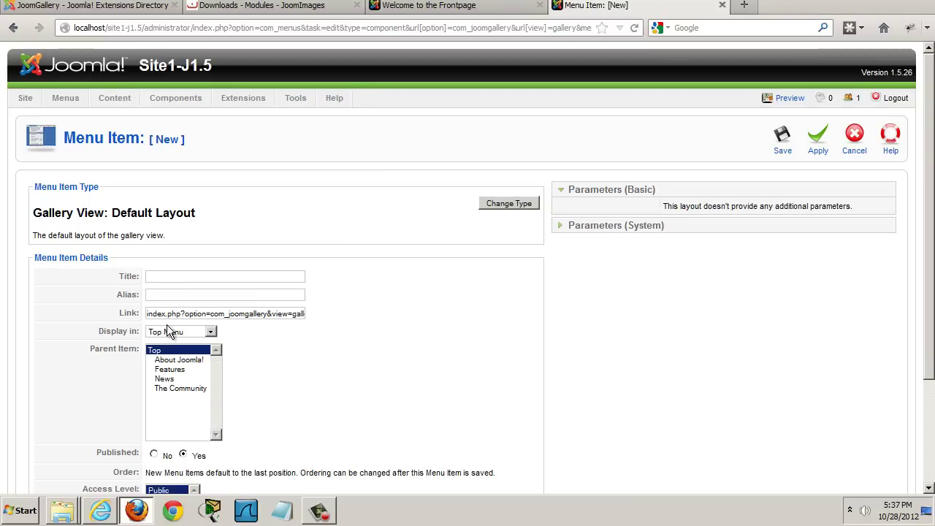
text(Image Gallery)
click(782, 146)
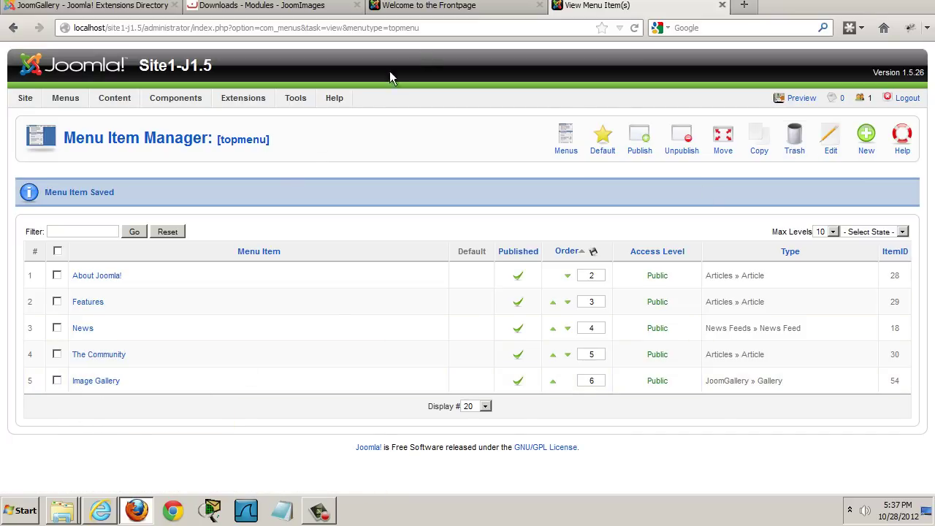
Reload the front page and open the new Image Gallery page.
click(427, 7)
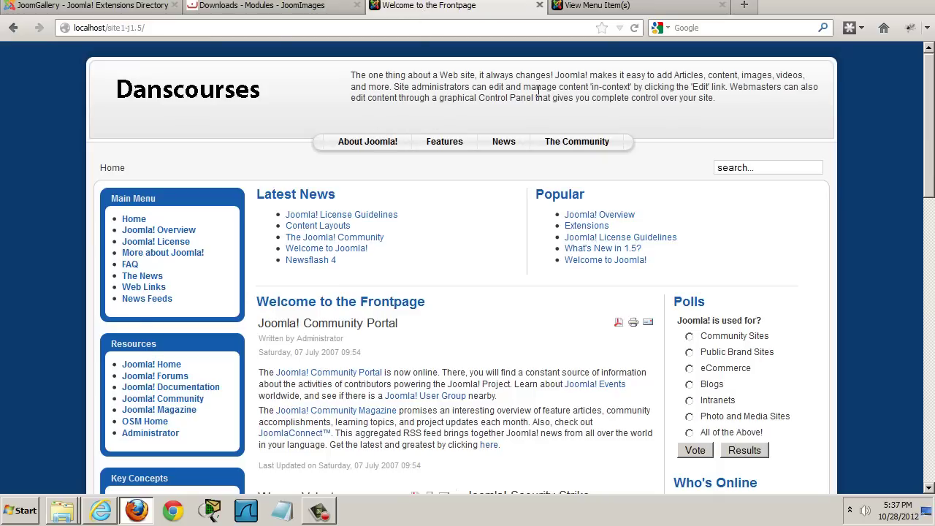
click(634, 28)
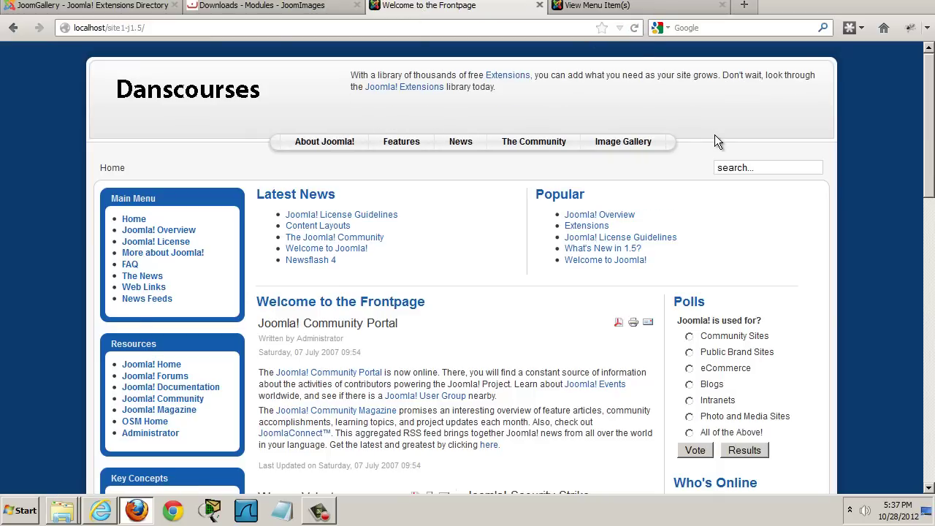
click(622, 146)
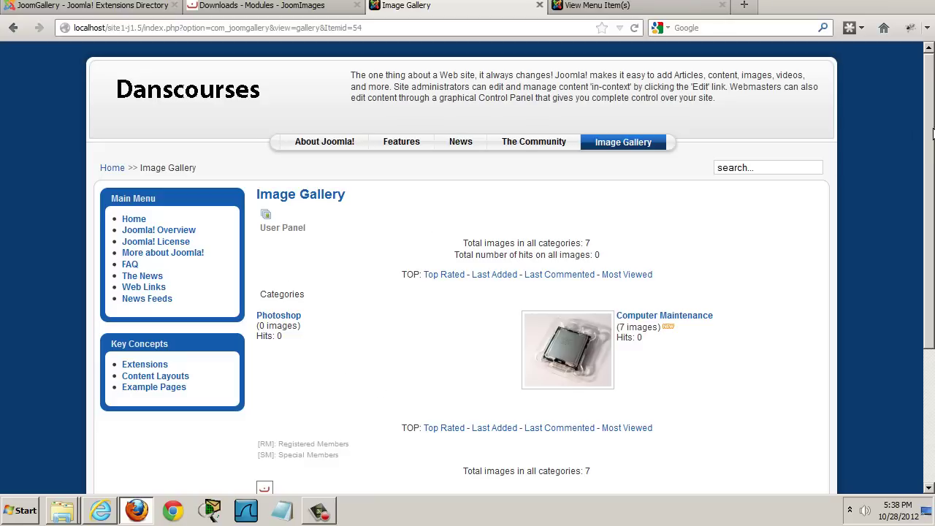
drag(930, 135, 930, 185)
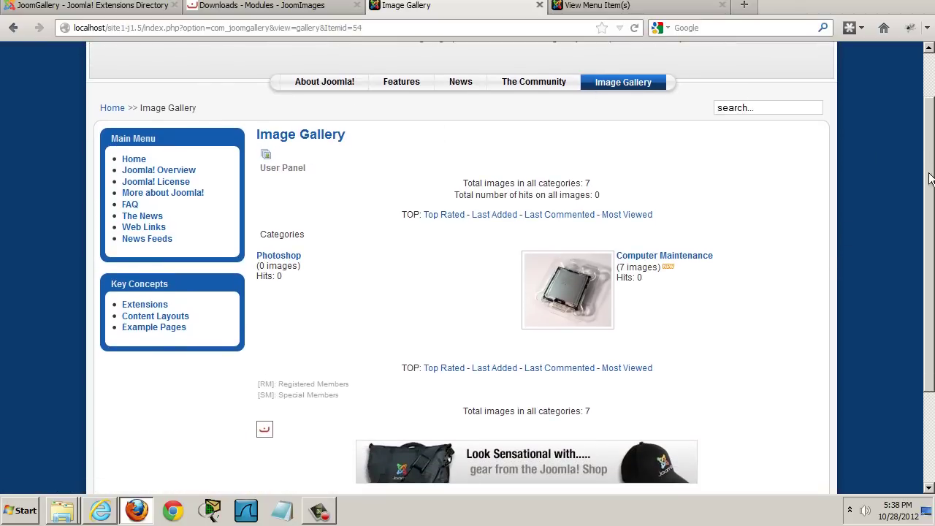
drag(930, 169, 929, 198)
Open Computer Maintenance, then view server-pics_7's detail page with its info, rating and comments.
click(638, 219)
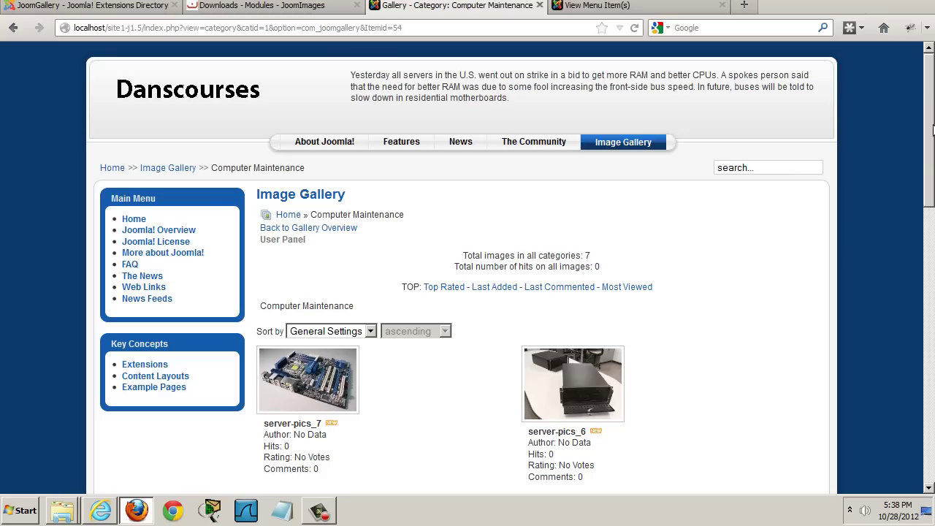
mouse_move(929, 135)
mouse_down()
mouse_move(928, 271)
mouse_move(927, 233)
mouse_up()
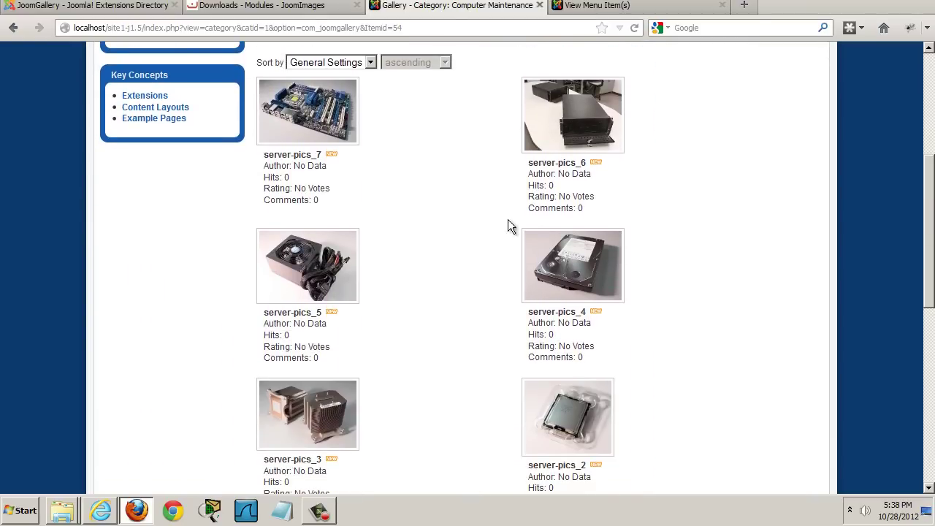
click(322, 132)
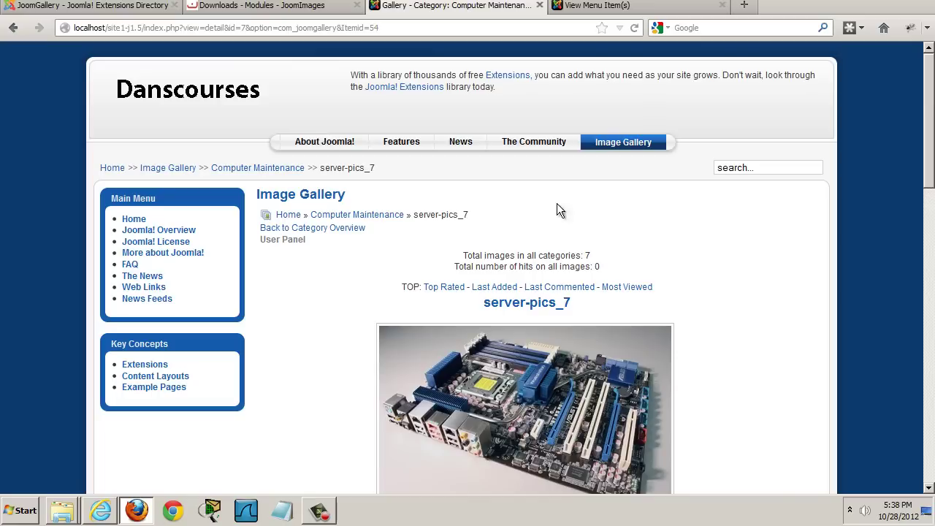
drag(928, 126, 926, 238)
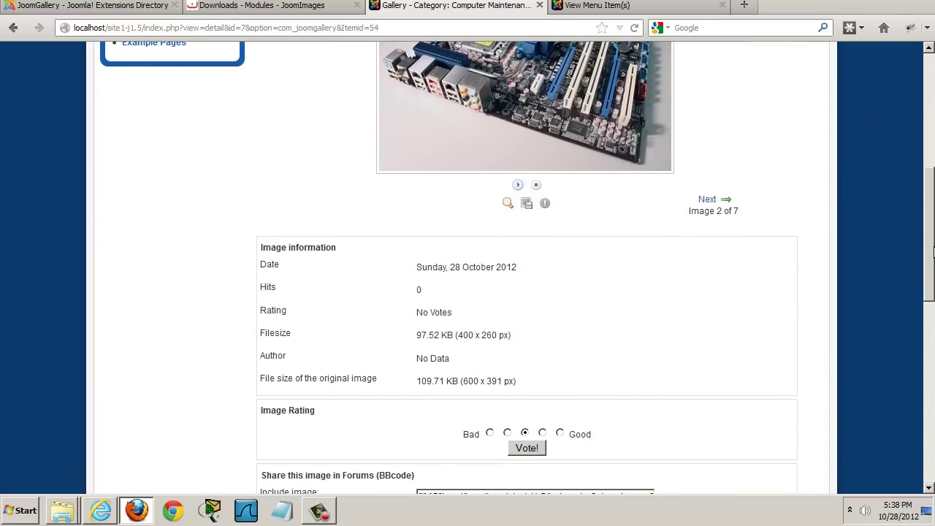
drag(926, 302, 925, 348)
scroll(467, 292, down, 1)
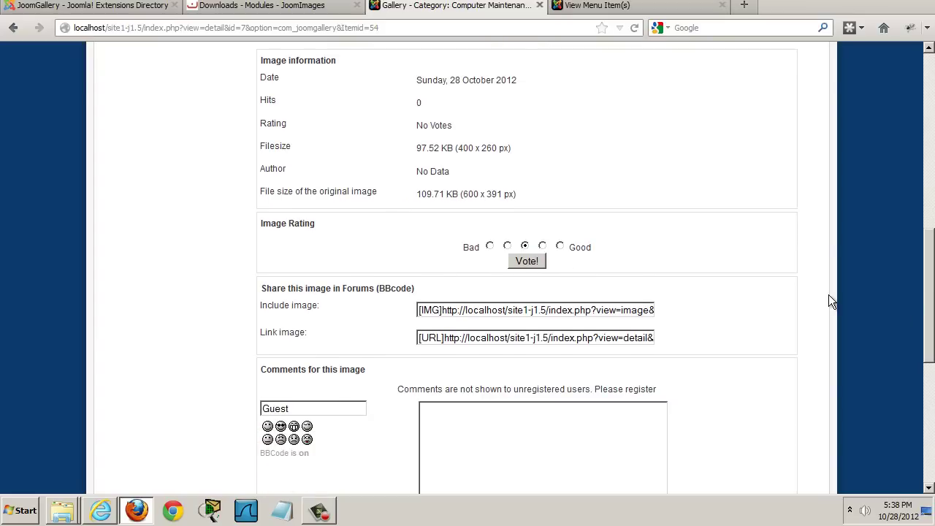
scroll(582, 201, down, 4)
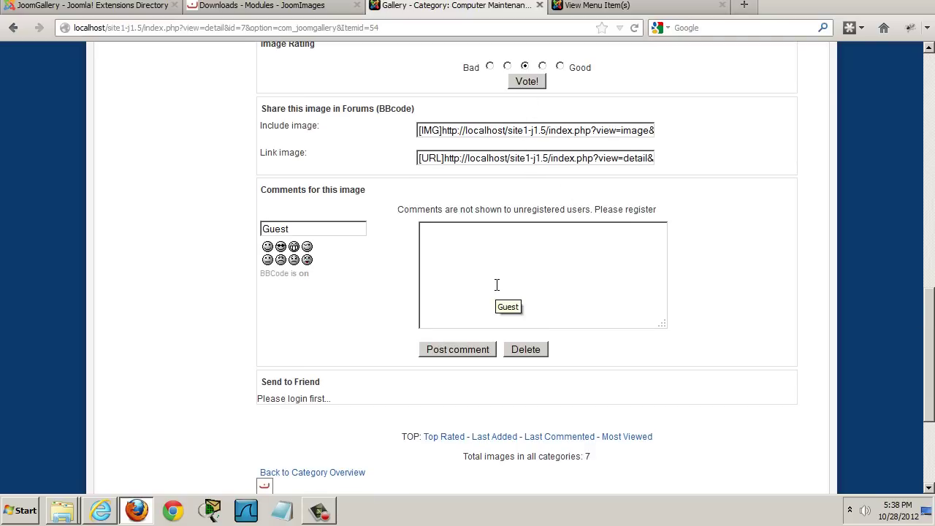
scroll(861, 328, up, 7)
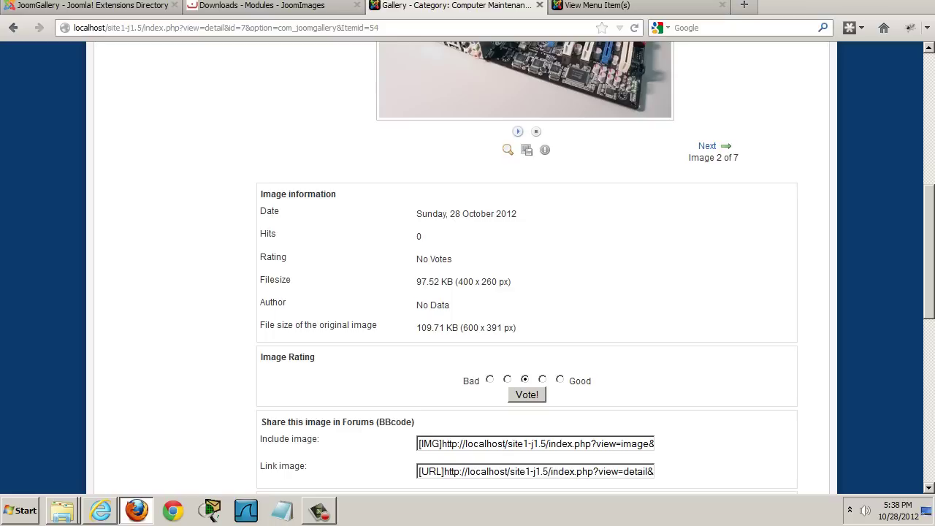
scroll(926, 190, up, 6)
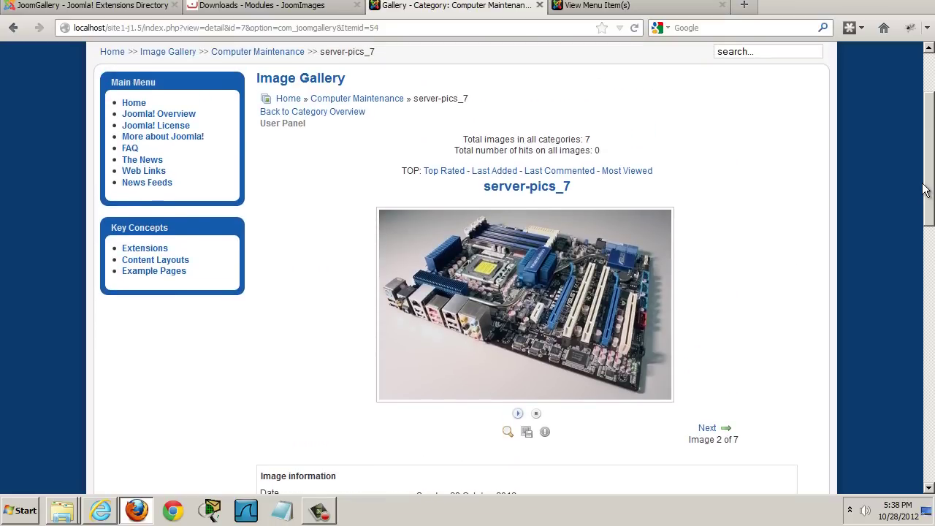
drag(926, 190, 925, 194)
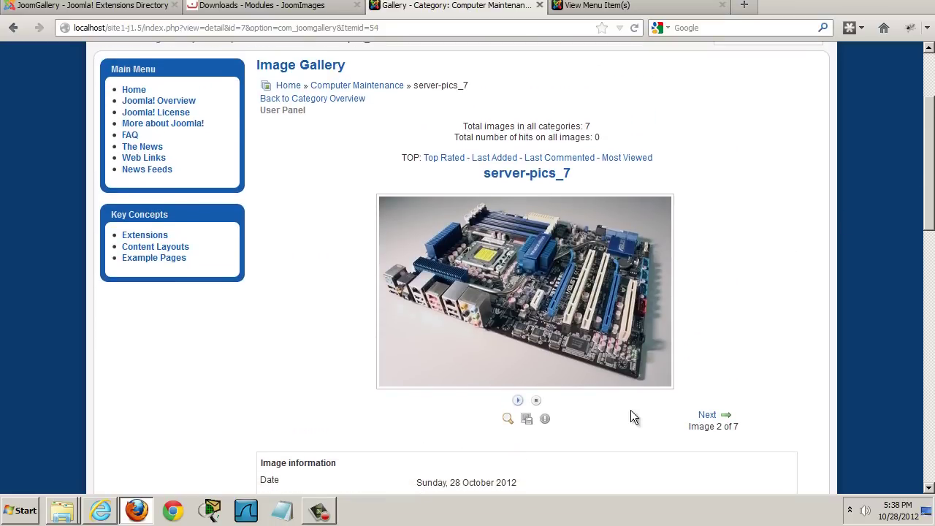
Play the slideshow, advance one image, and stop it on server-pics_5.
click(518, 401)
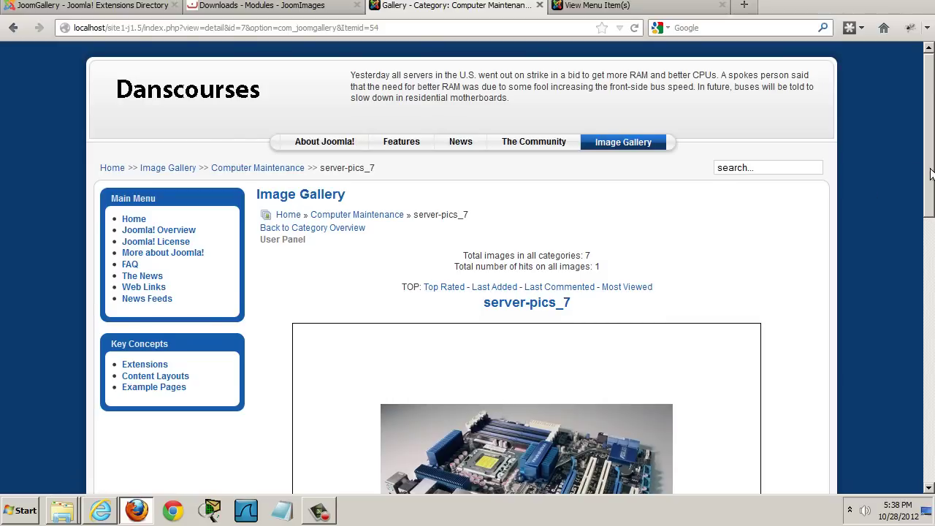
drag(930, 174, 931, 274)
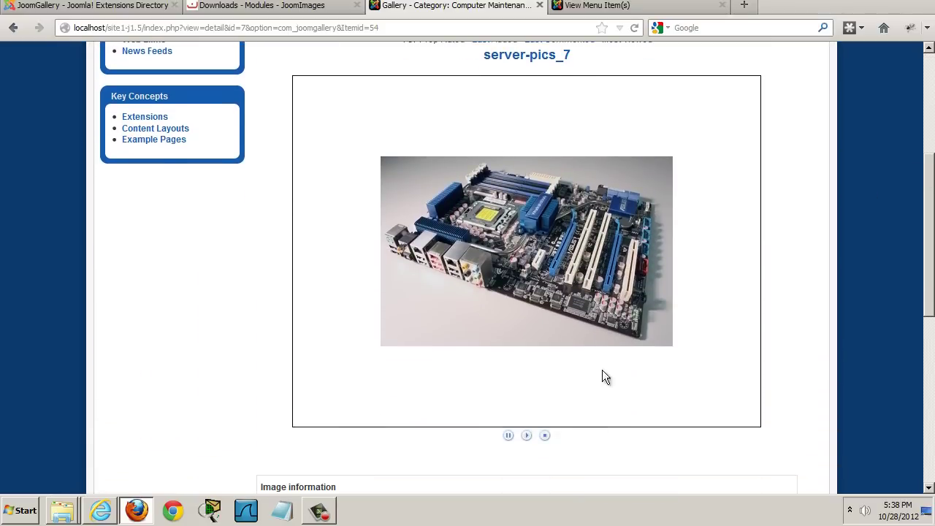
click(526, 437)
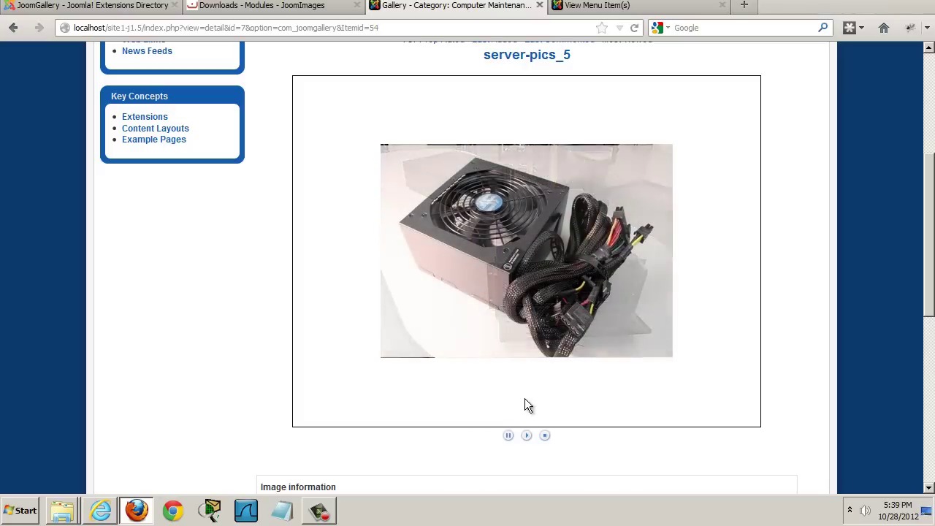
click(544, 435)
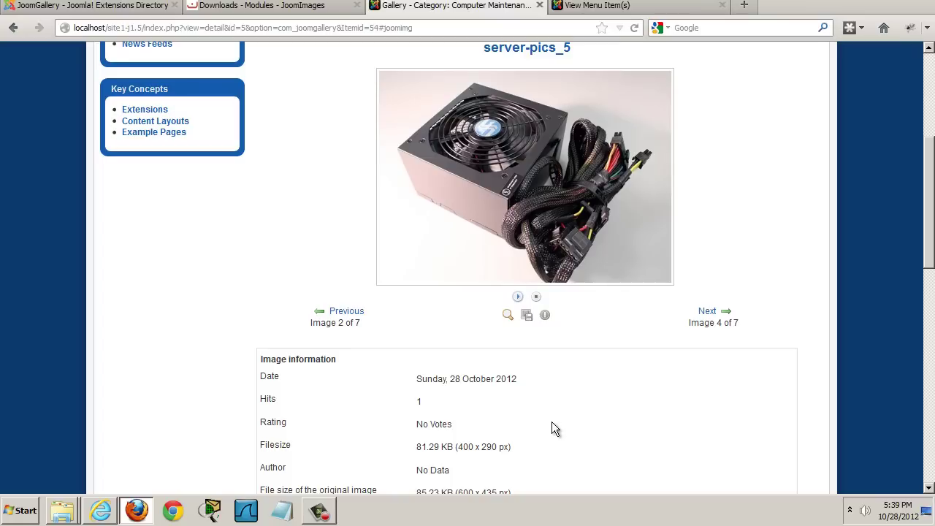
scroll(915, 161, up, 6)
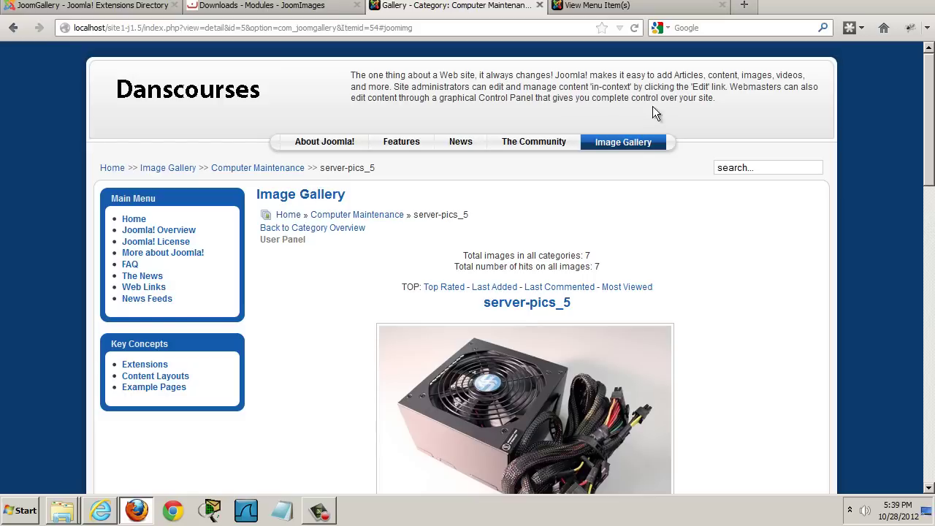
Check the gallery overview now showing seven hits, then return to the administrator's menu item list.
click(618, 146)
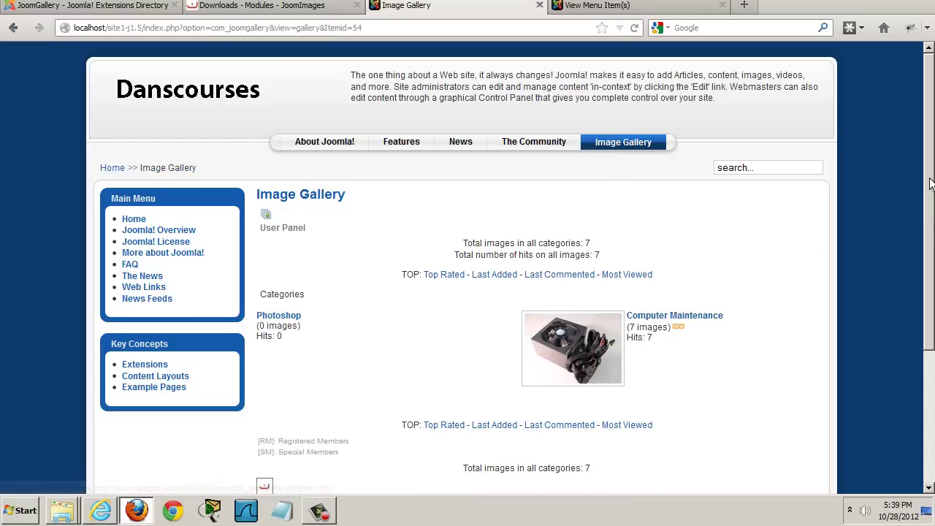
scroll(930, 214, down, 1)
mouse_move(931, 213)
mouse_down()
mouse_move(929, 251)
mouse_move(929, 228)
mouse_up()
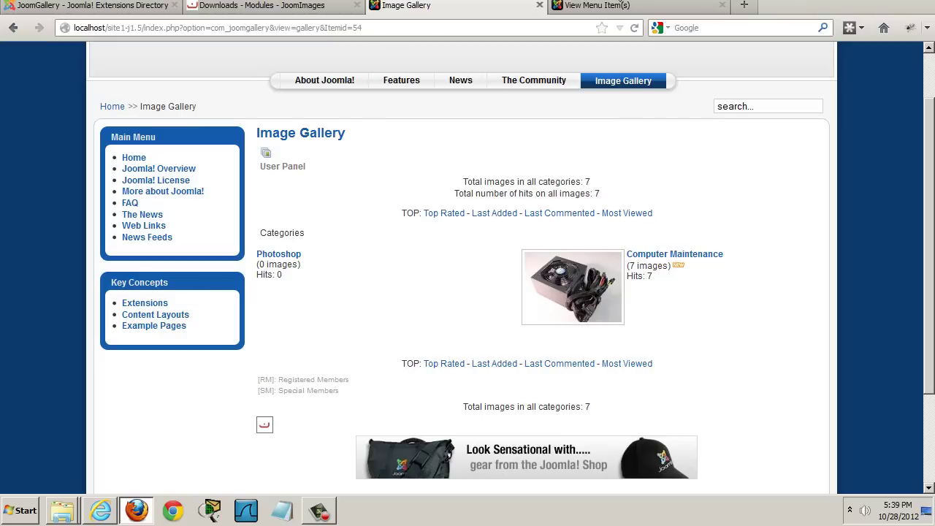
click(617, 6)
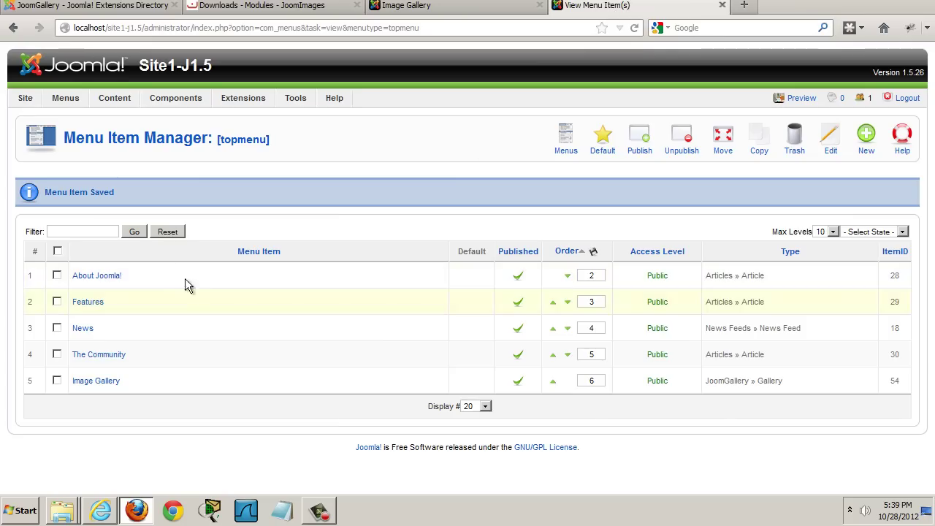
mouse_move(175, 98)
mouse_move(183, 154)
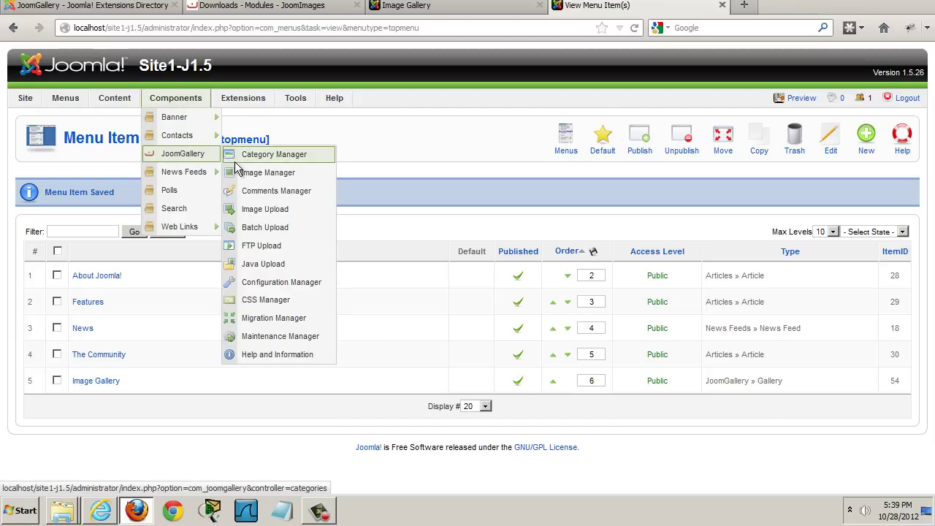
Open JoomGallery's Configuration Manager to review its image paths and writeable directories.
click(262, 285)
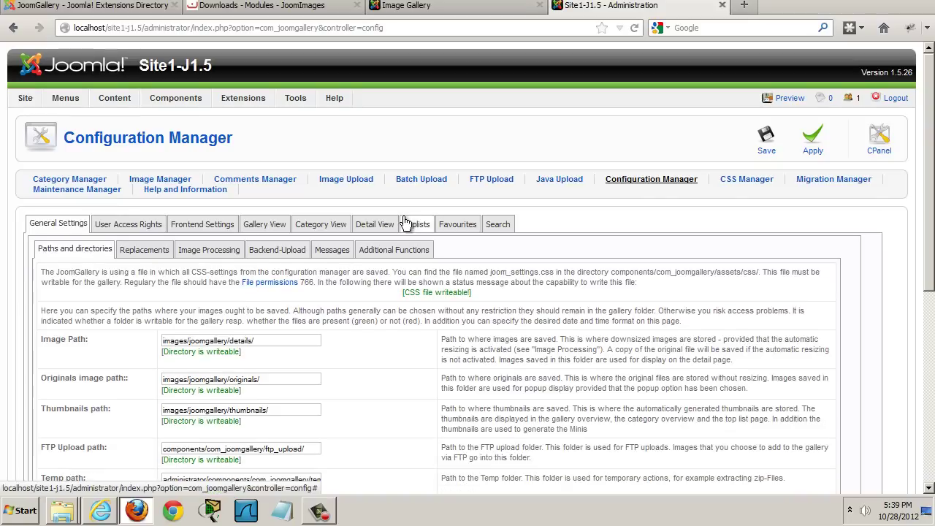
mouse_move(929, 181)
mouse_down()
mouse_move(930, 283)
mouse_move(930, 244)
mouse_up()
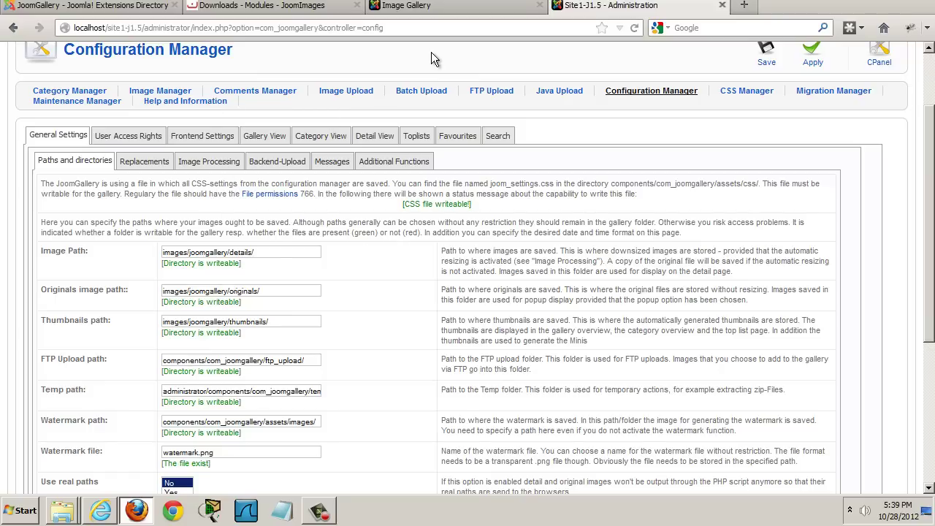
click(437, 9)
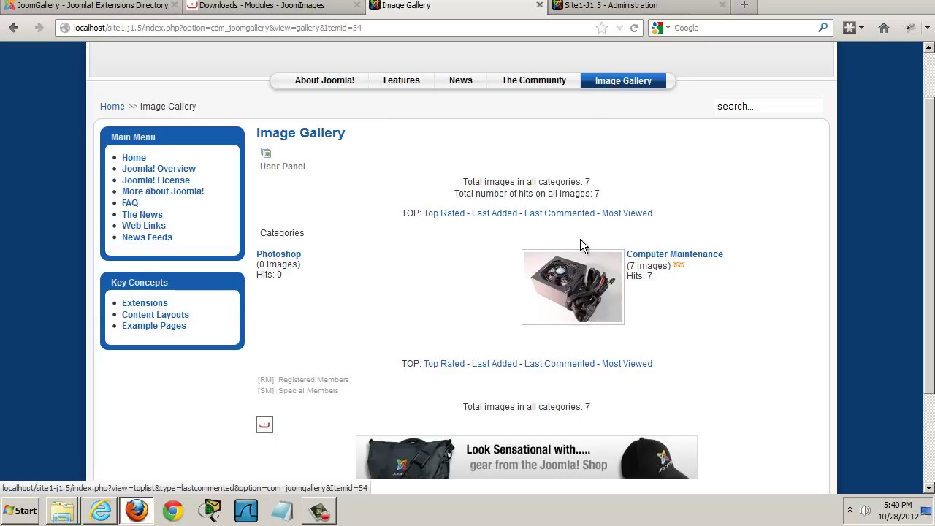
click(600, 7)
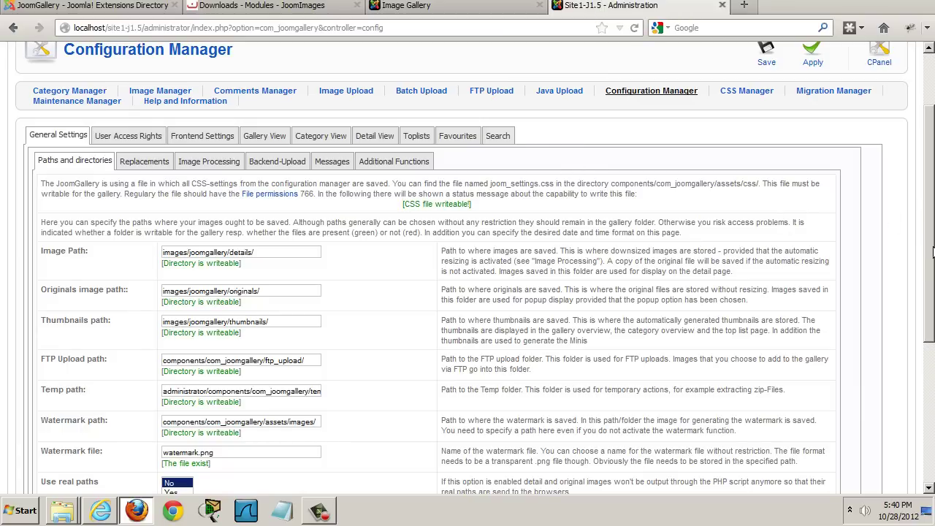
scroll(929, 248, up, 3)
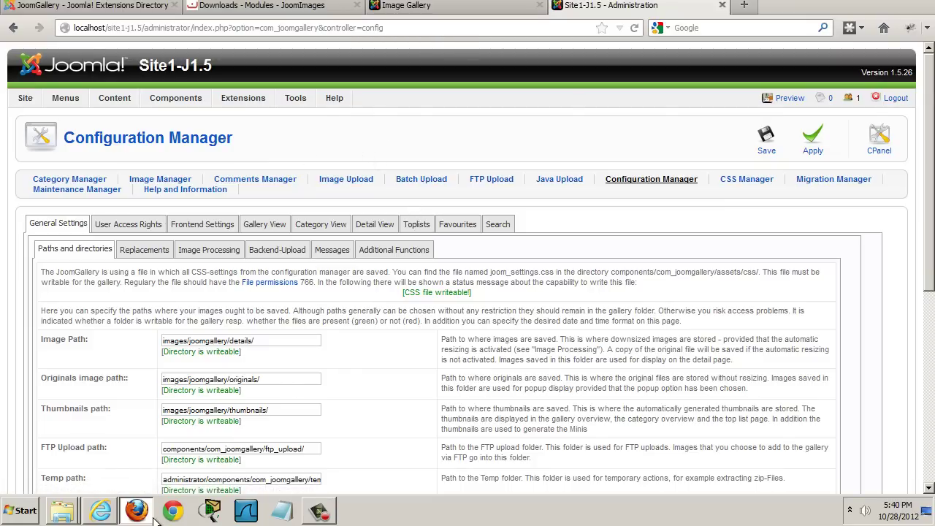
View the JoomImages 1.5.7.3 module download page on the JoomGallery website.
click(285, 7)
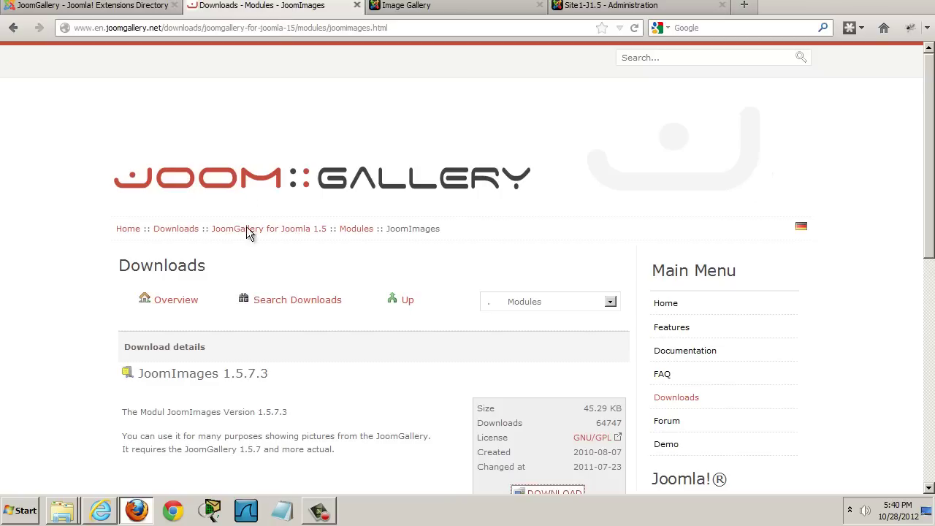